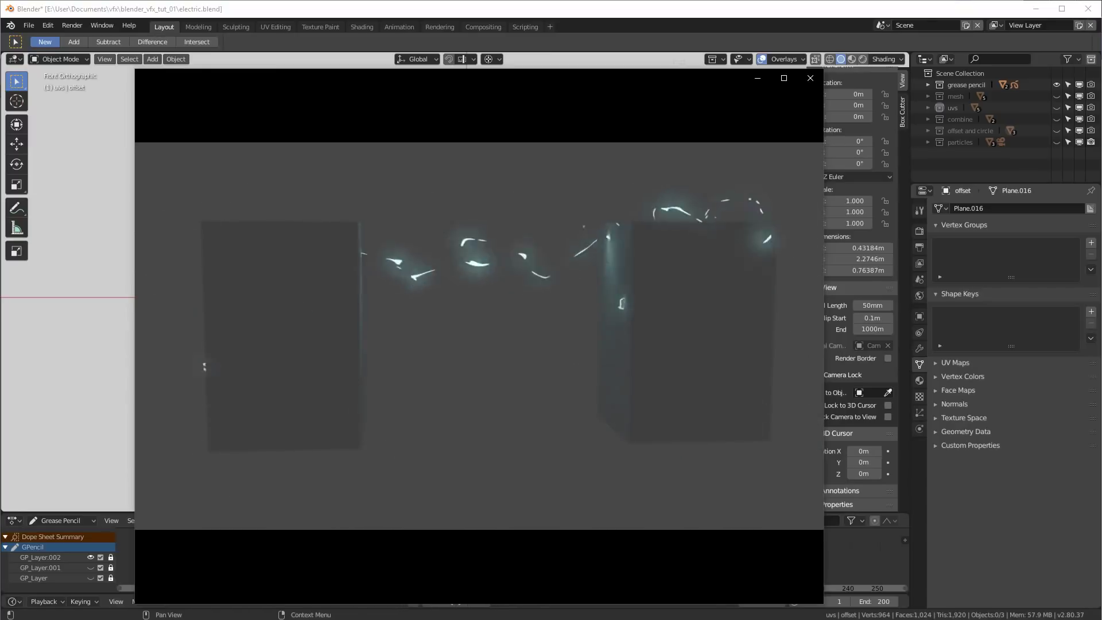
- Minimise the rendered preview and play the grease pencil lightning animation several times, rewinding to frame 1 each time
mouse_move(654, 384)
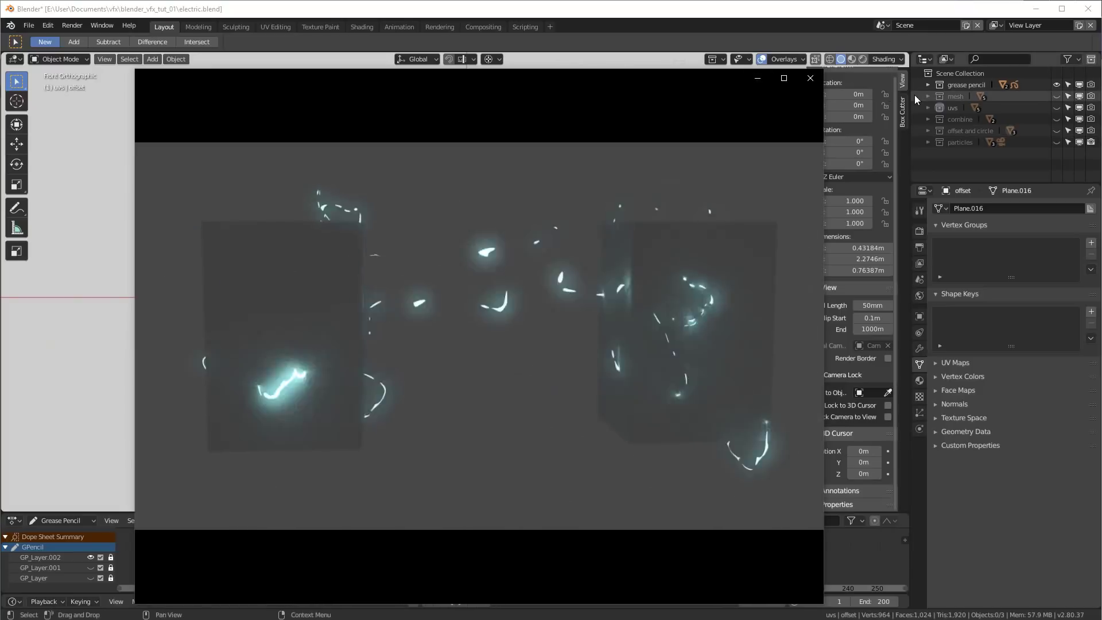
left_click(758, 80)
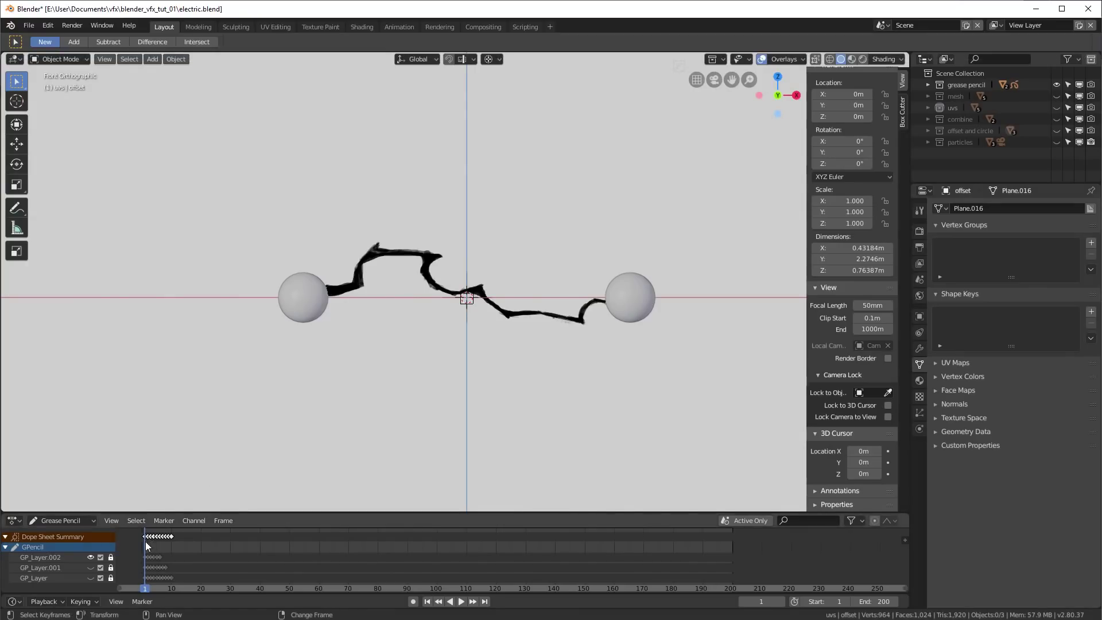
right_click_drag(145, 541, 148, 542)
left_click(463, 603)
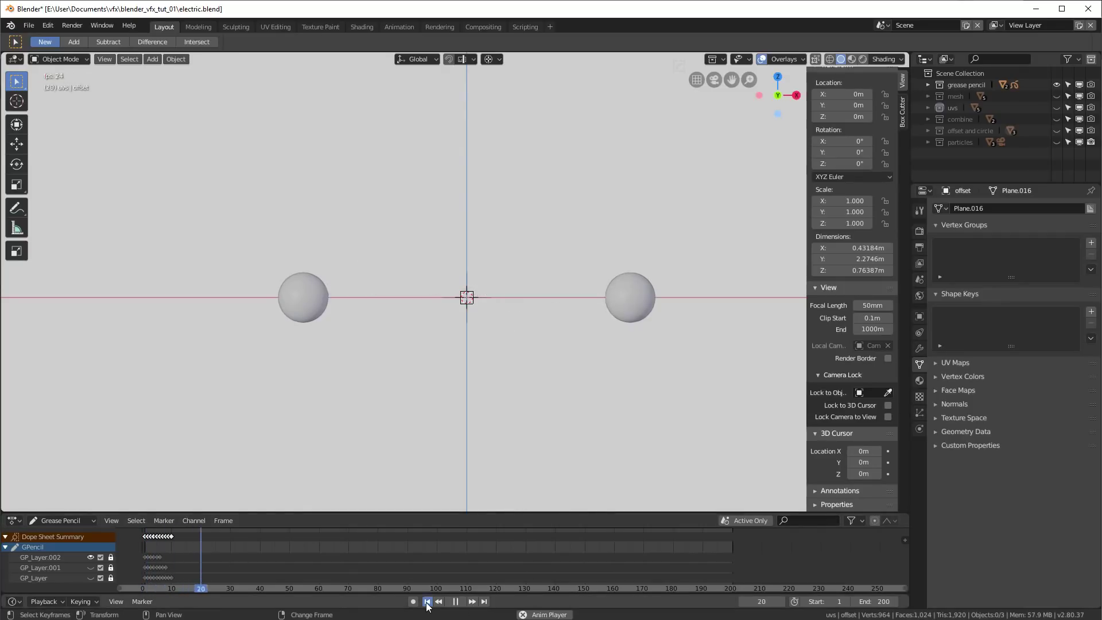
left_click(428, 602)
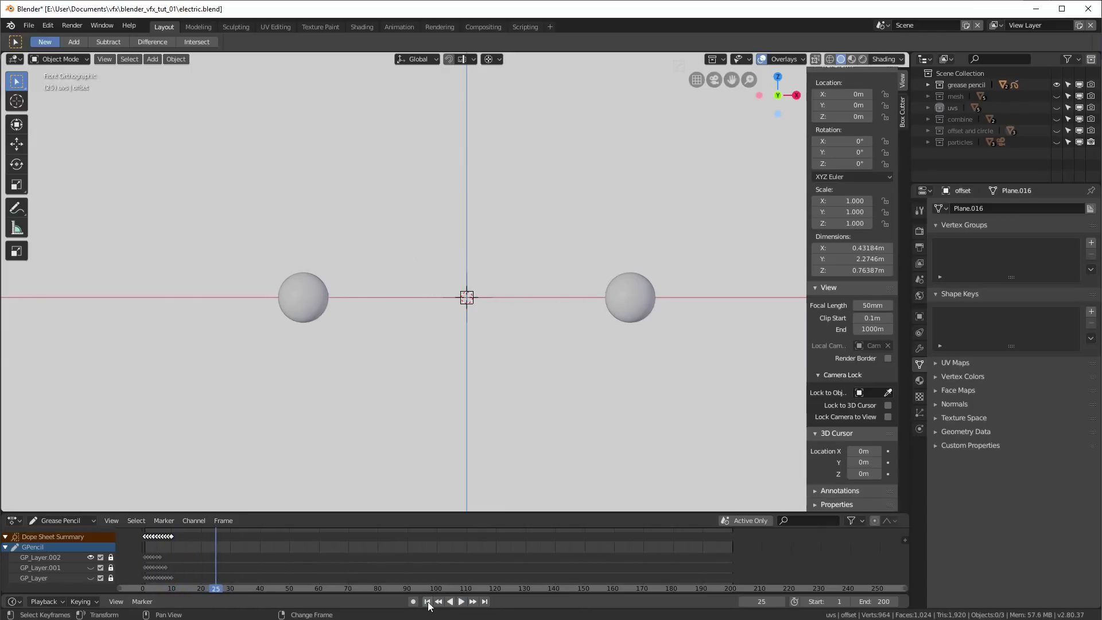
left_click(428, 602)
key("space")
left_click(429, 602)
left_click(428, 602)
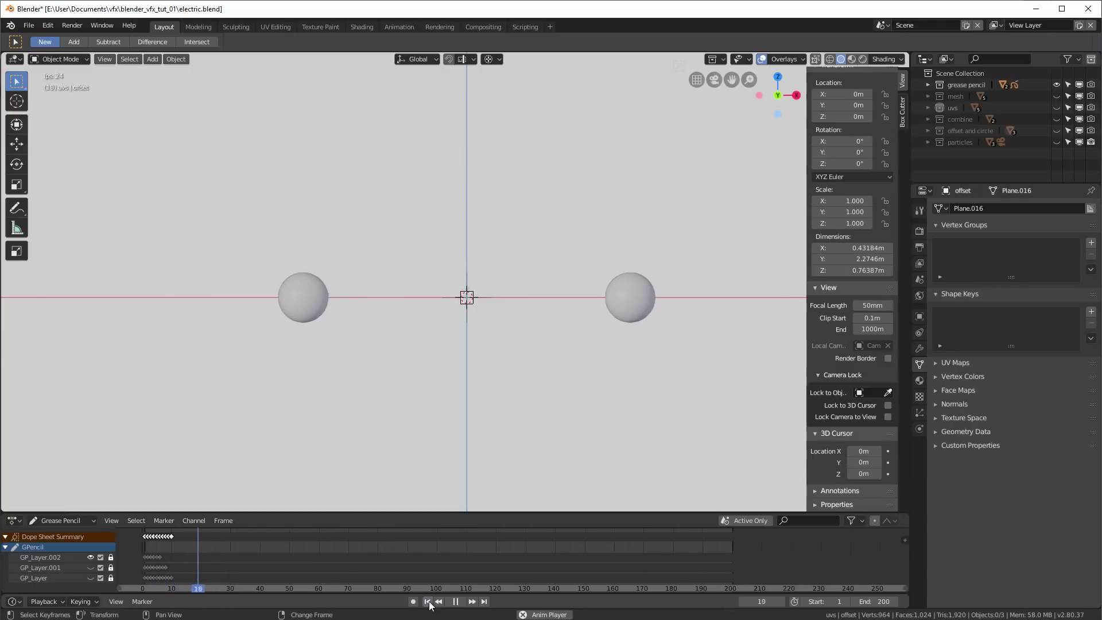
left_click(428, 602)
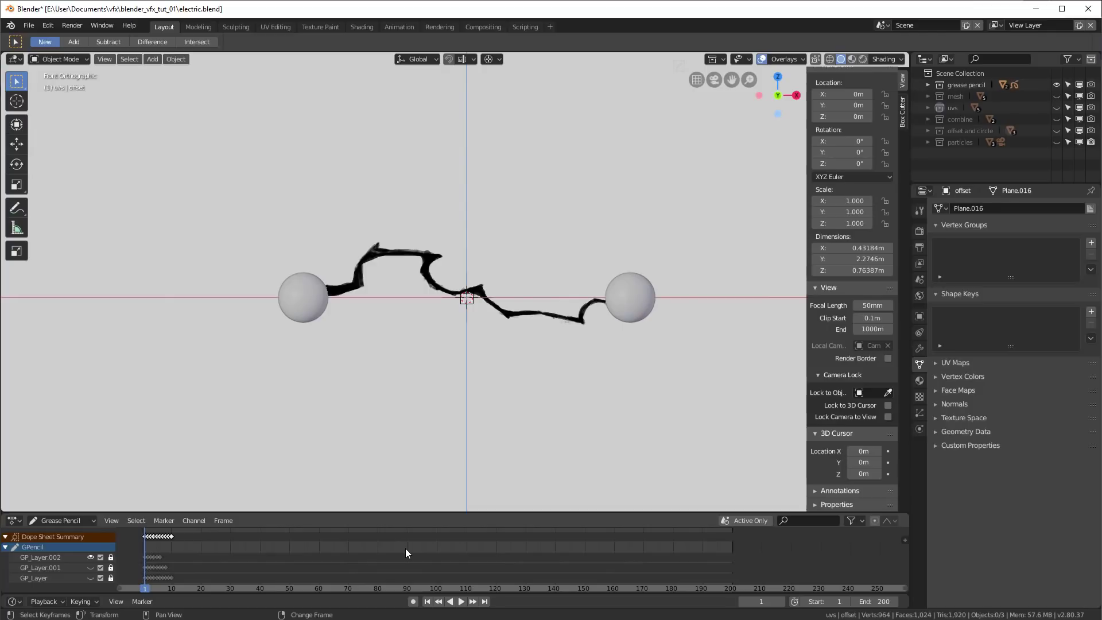
left_click(461, 601)
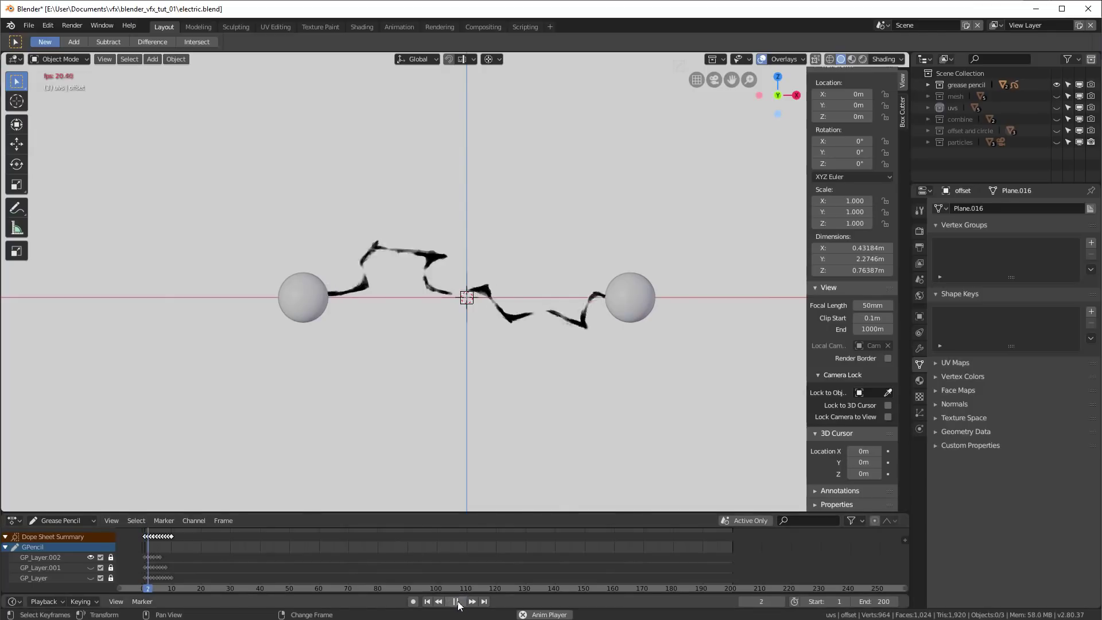
left_click(428, 602)
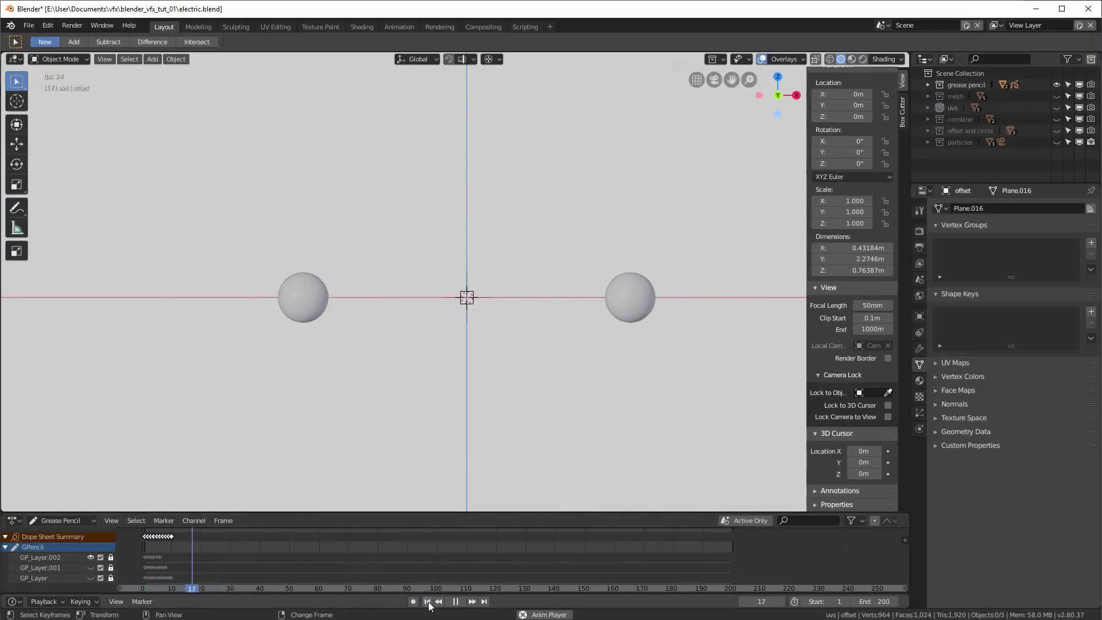
left_click(428, 602)
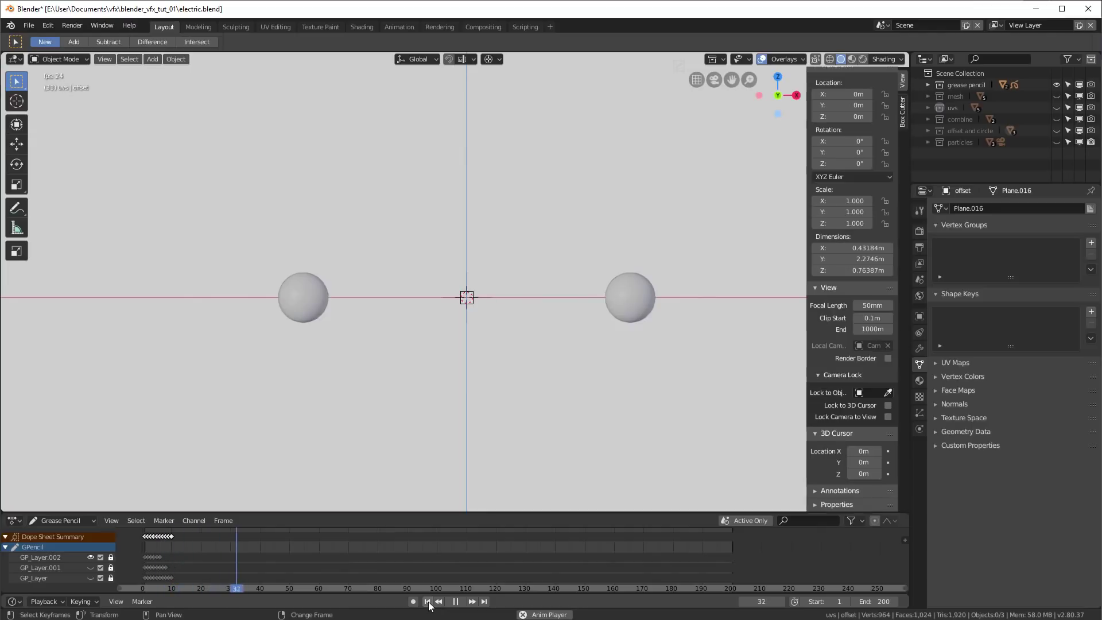
left_click(428, 602)
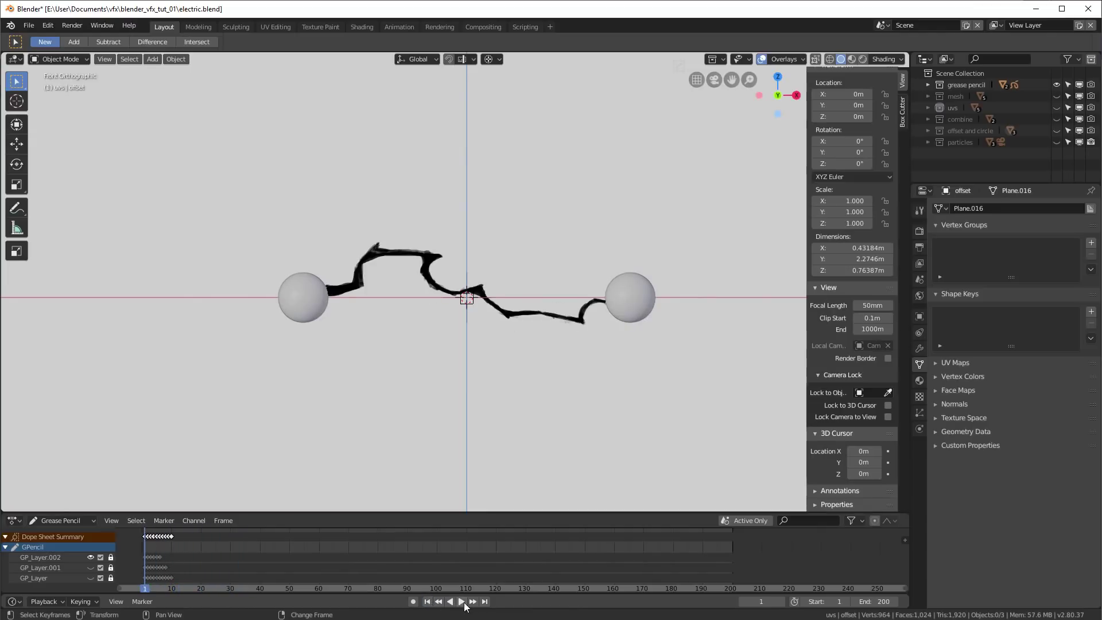
left_click(427, 602)
left_click(427, 602)
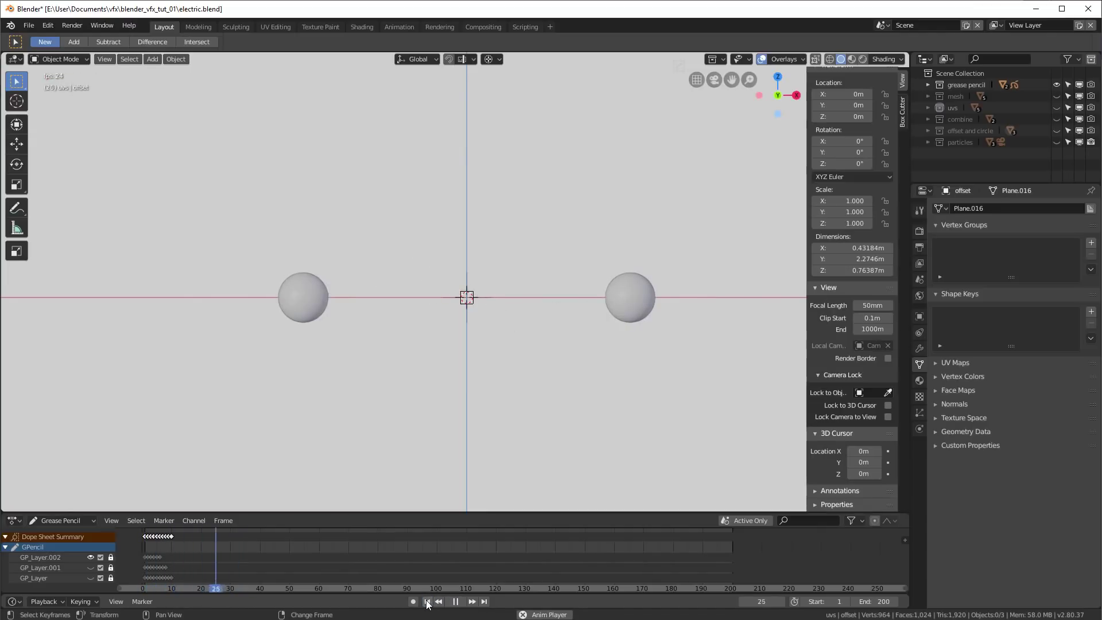
left_click(429, 602)
left_click(428, 602)
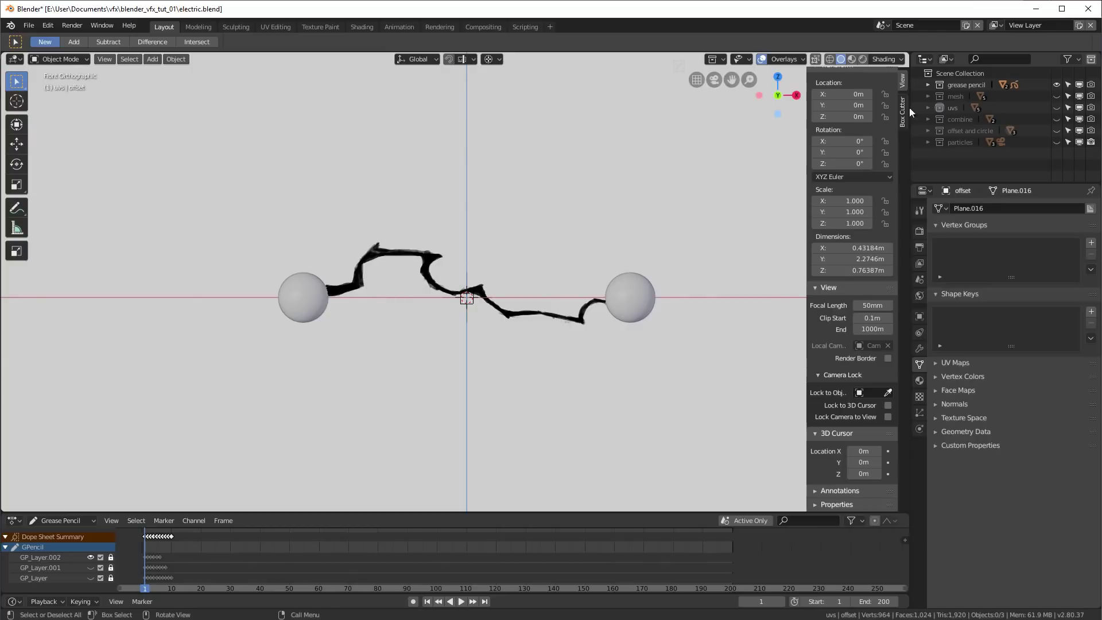
- In the Modeling workspace, hide the grease pencil collection, then show the mesh collection and expand its contents
left_click(205, 26)
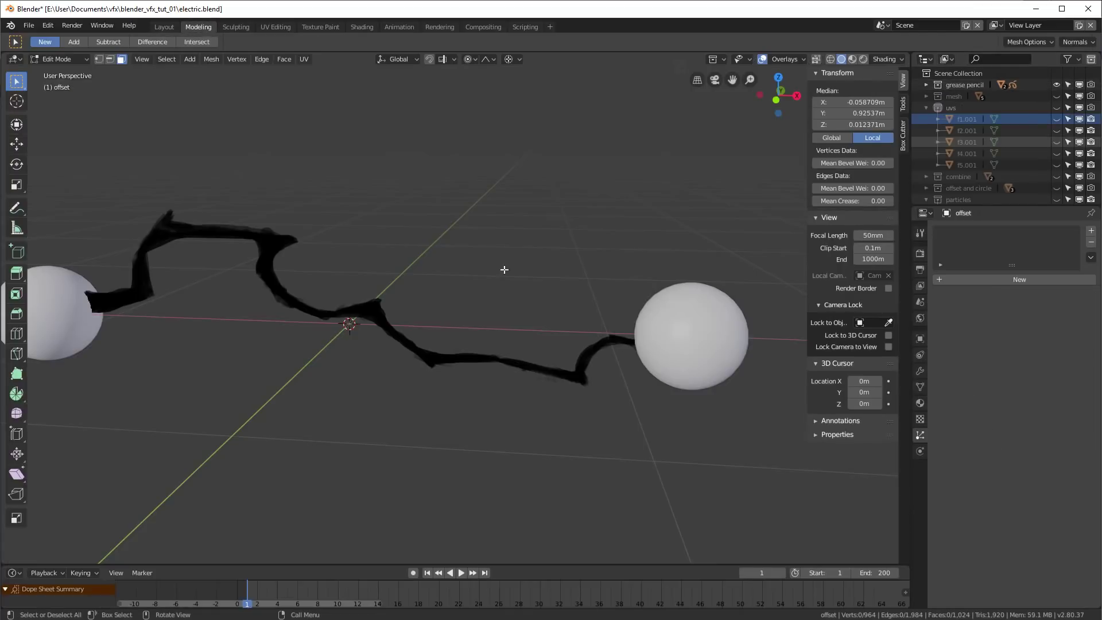
scroll(391, 276, "down", 3)
middle_click_drag(393, 278, 444, 305)
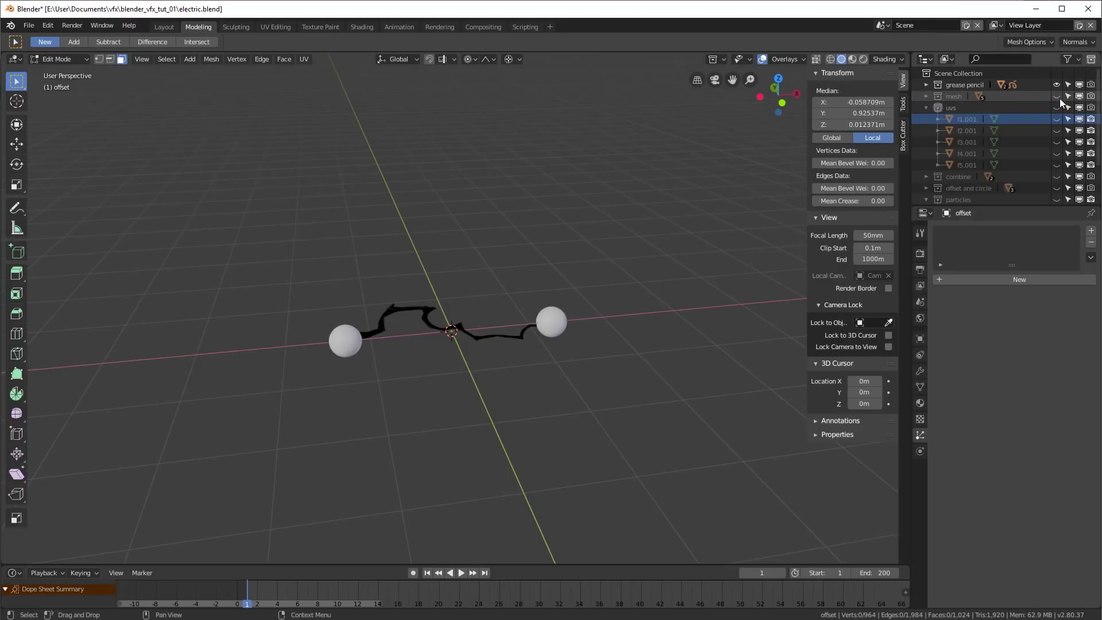
left_click(1057, 97)
left_click(1056, 85)
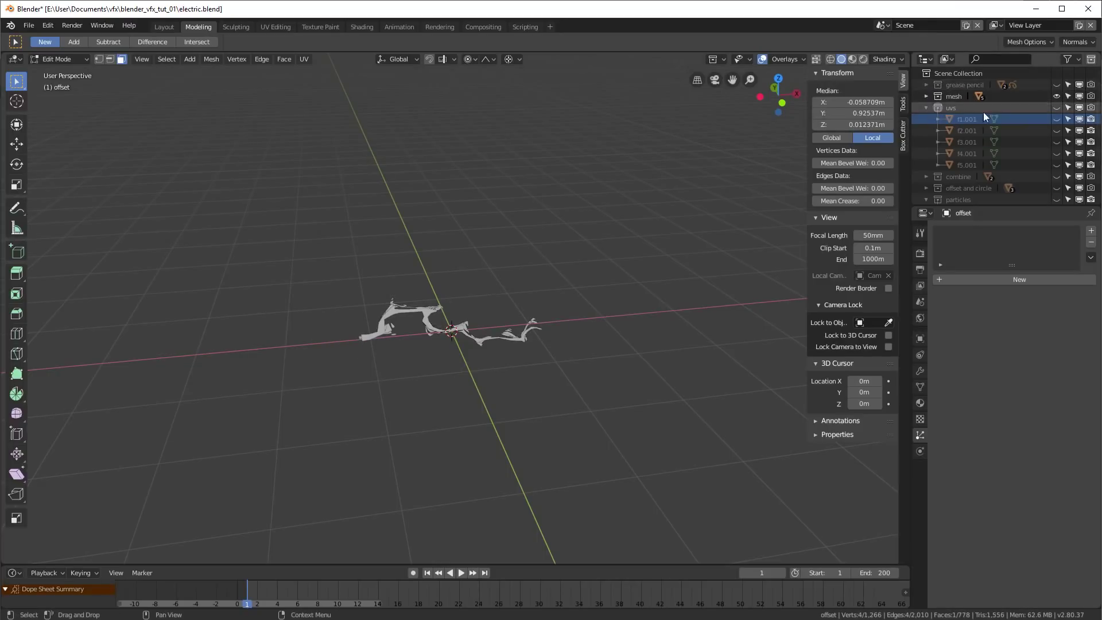
left_click(926, 96)
scroll(535, 338, "up", 5)
middle_click_drag(535, 338, 499, 294)
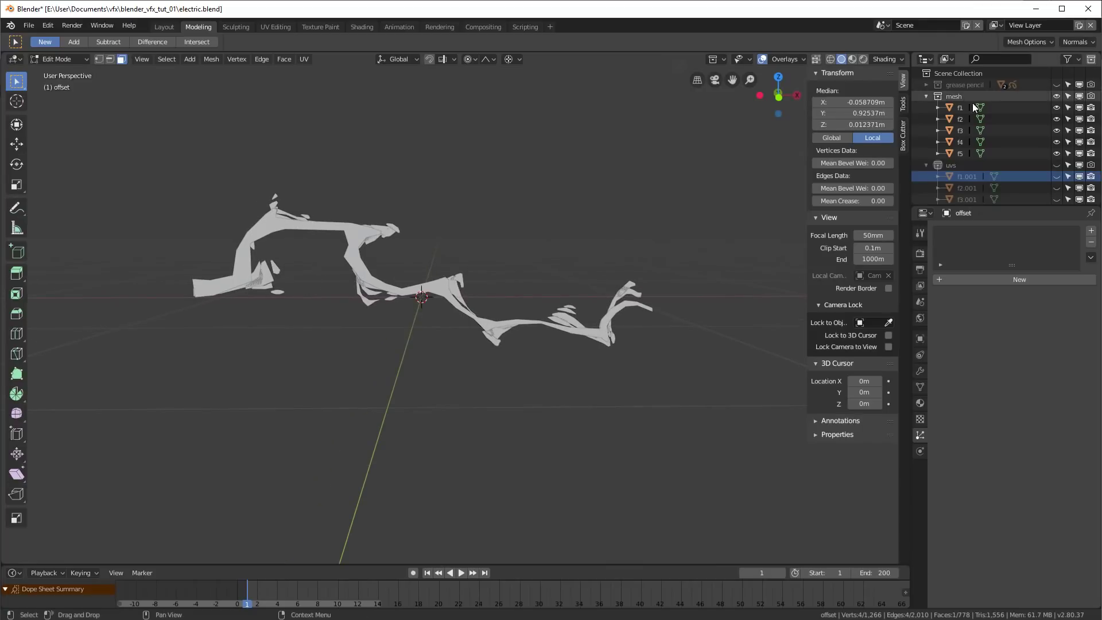
- Isolate mesh f1 by hiding f2 to f5, and switch to Object Mode to inspect it
left_click_drag(1057, 119, 1058, 149)
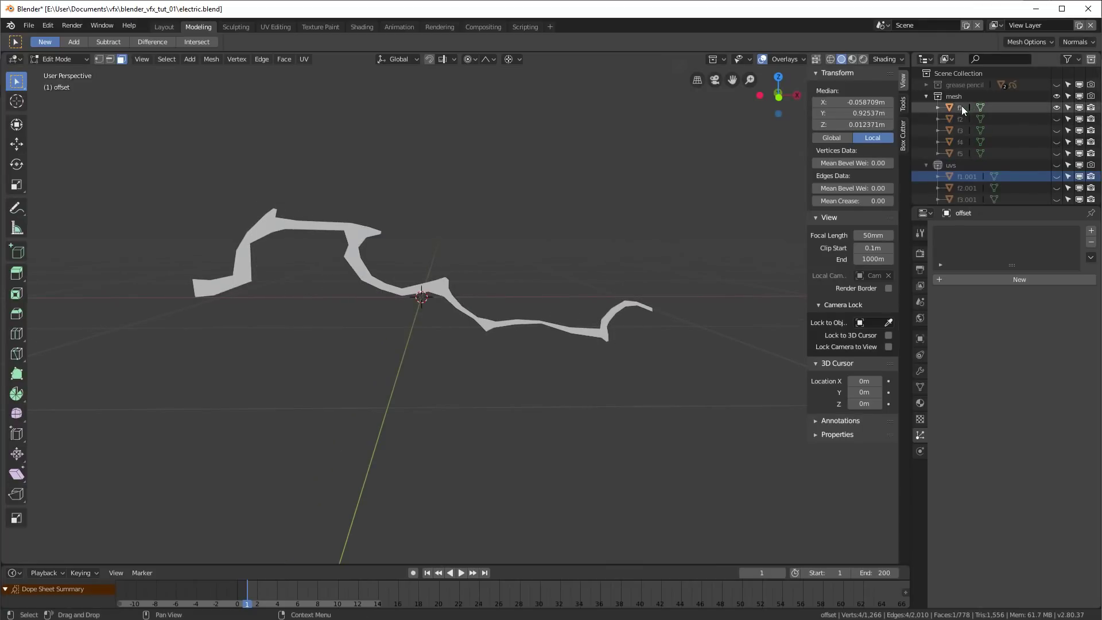
left_click(979, 108)
key("ctrl+Tab")
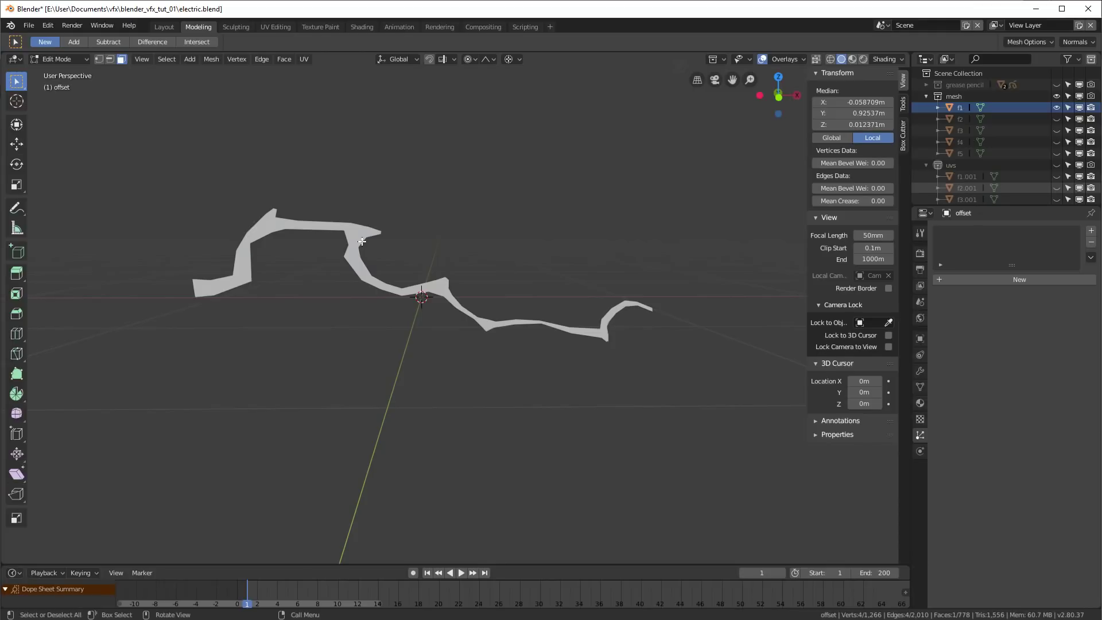
left_click(362, 241)
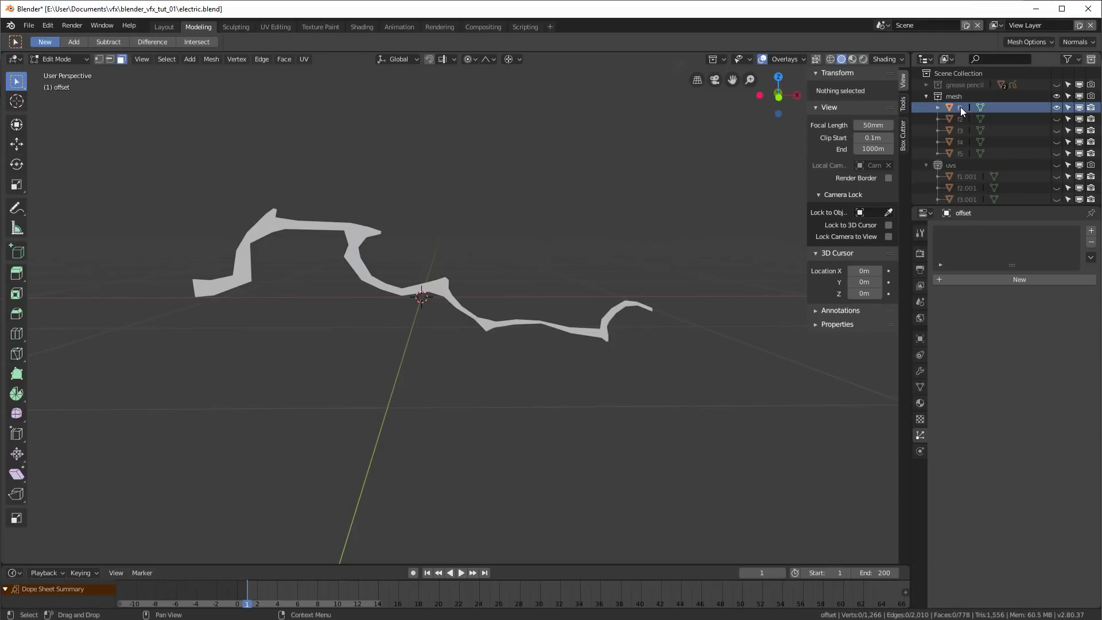
key("ctrl+Tab")
left_click(260, 254)
middle_click_drag(394, 254, 626, 150)
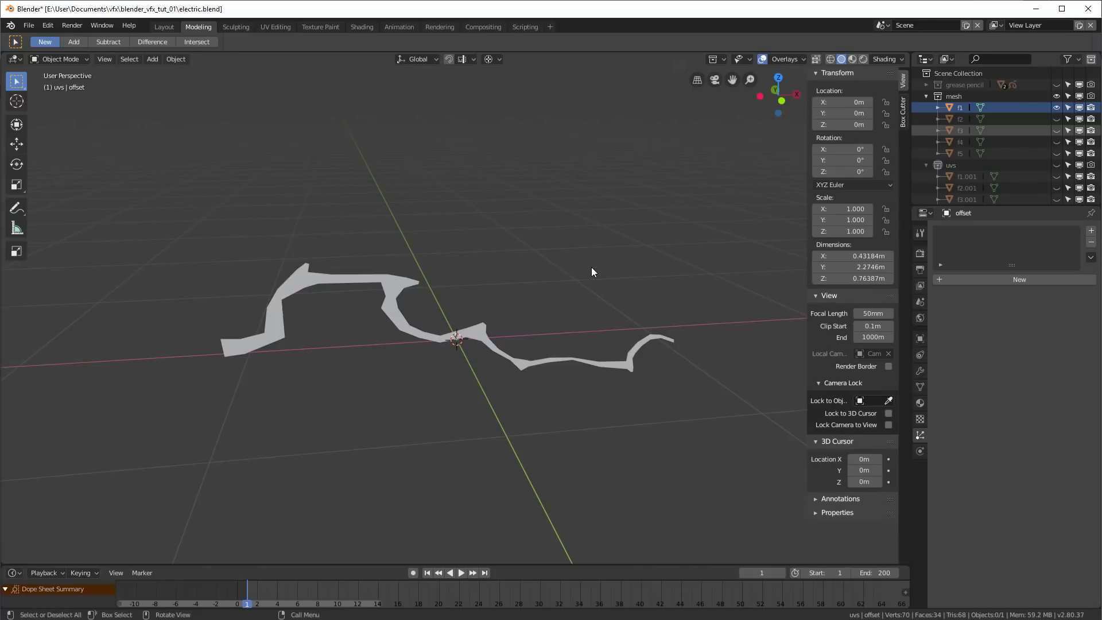
- Hide f1, view the meshes f2 to f5 one at a time, and show the whole mesh collection again
left_click(1056, 108)
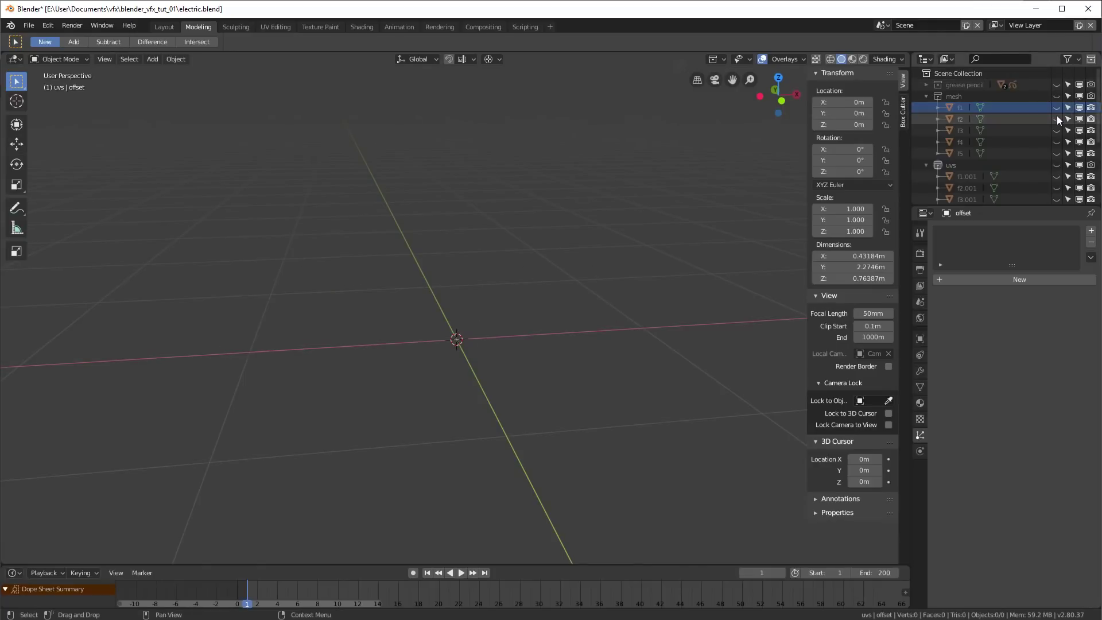
left_click(1057, 118)
left_click(1057, 119)
left_click(1056, 129)
left_click(1057, 129)
left_click(1056, 142)
left_click(1056, 142)
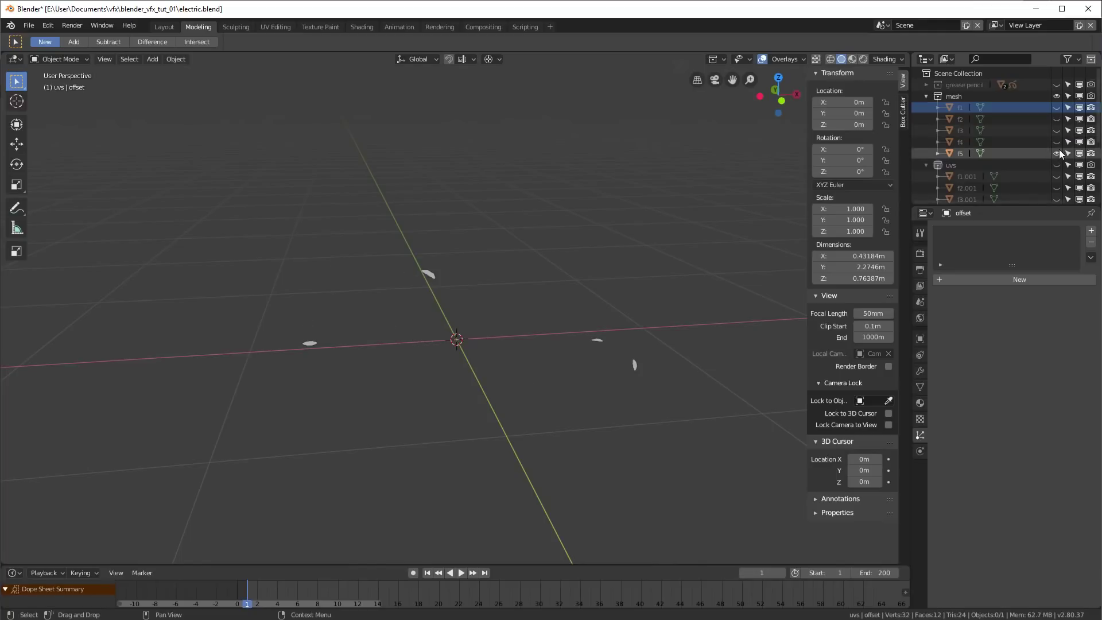
left_click(1058, 153)
left_click(1057, 96)
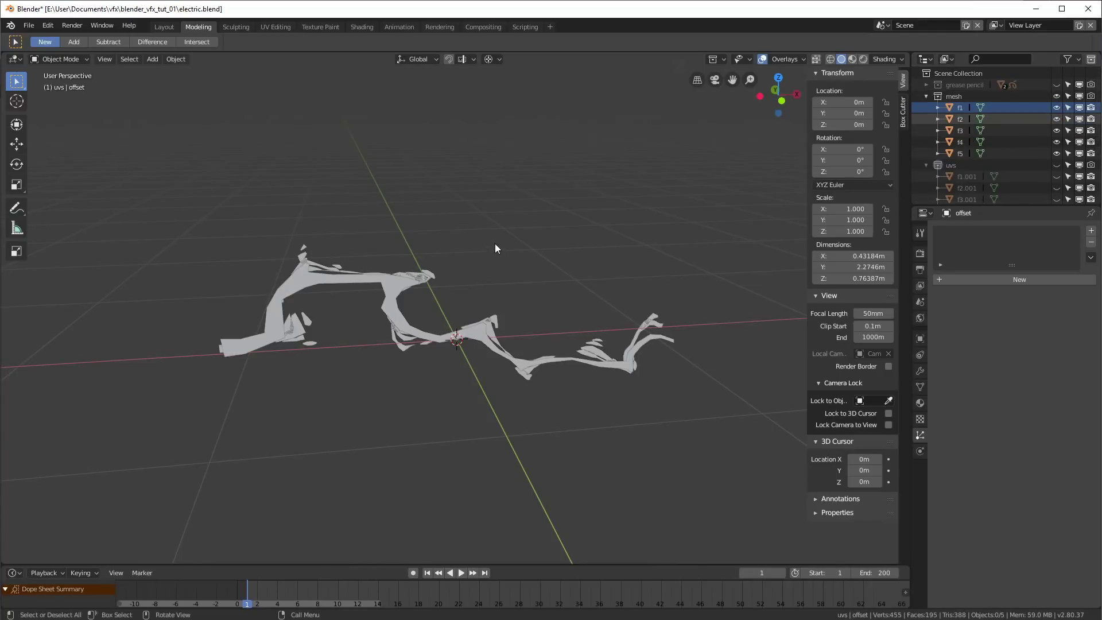
middle_click_drag(451, 263, 485, 307)
- Hide and collapse the mesh collection, and show the uvs collection in its place
left_click(1057, 95)
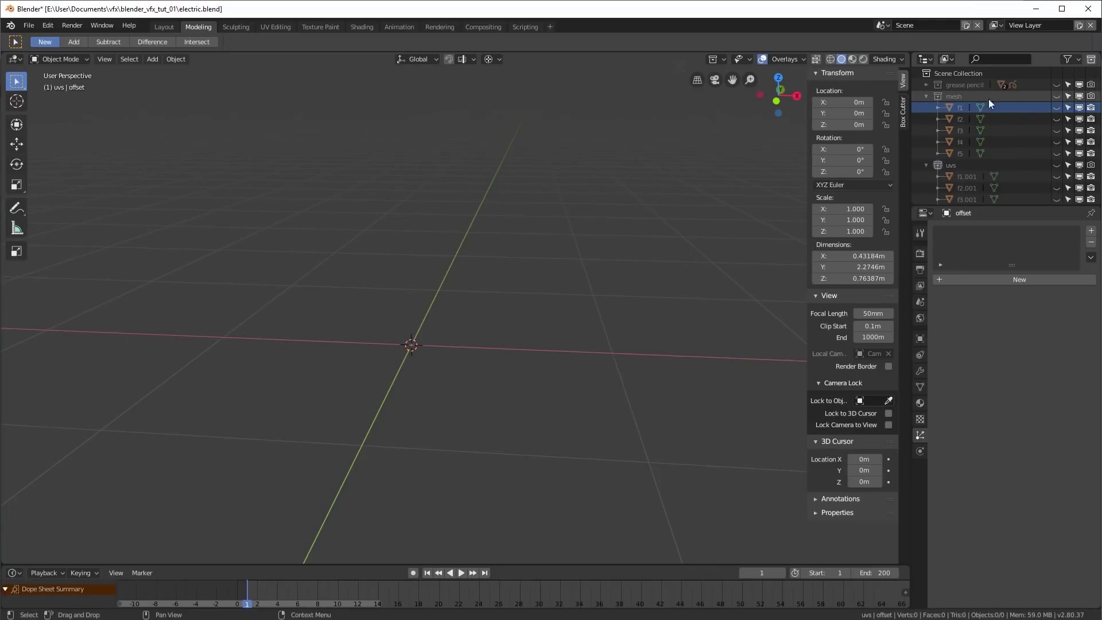
left_click(926, 97)
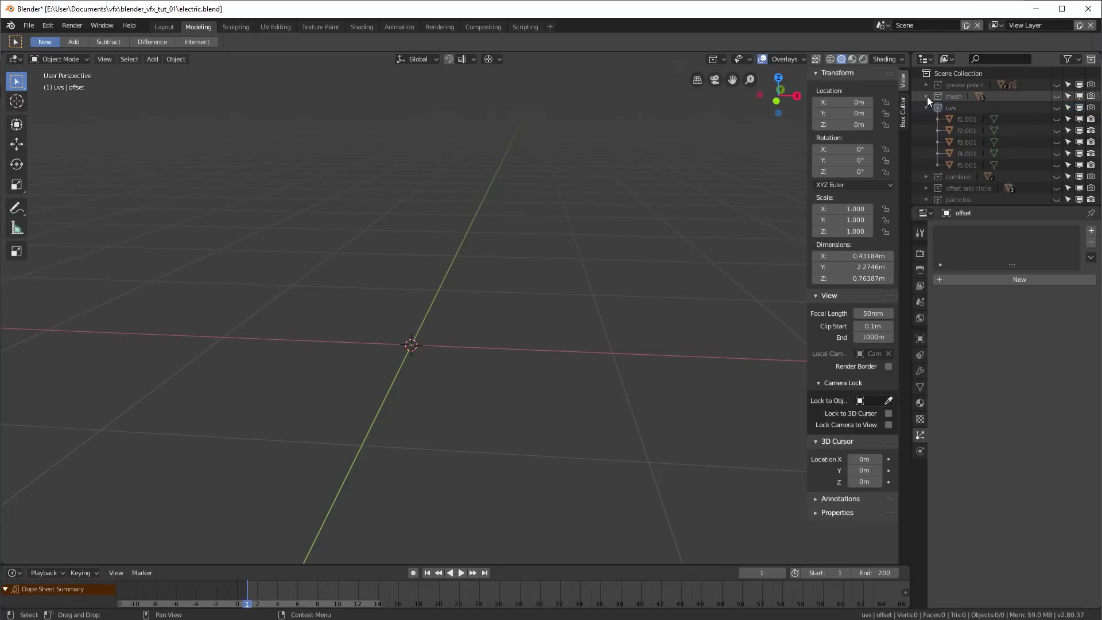
left_click(1055, 106)
middle_click_drag(374, 322, 389, 326)
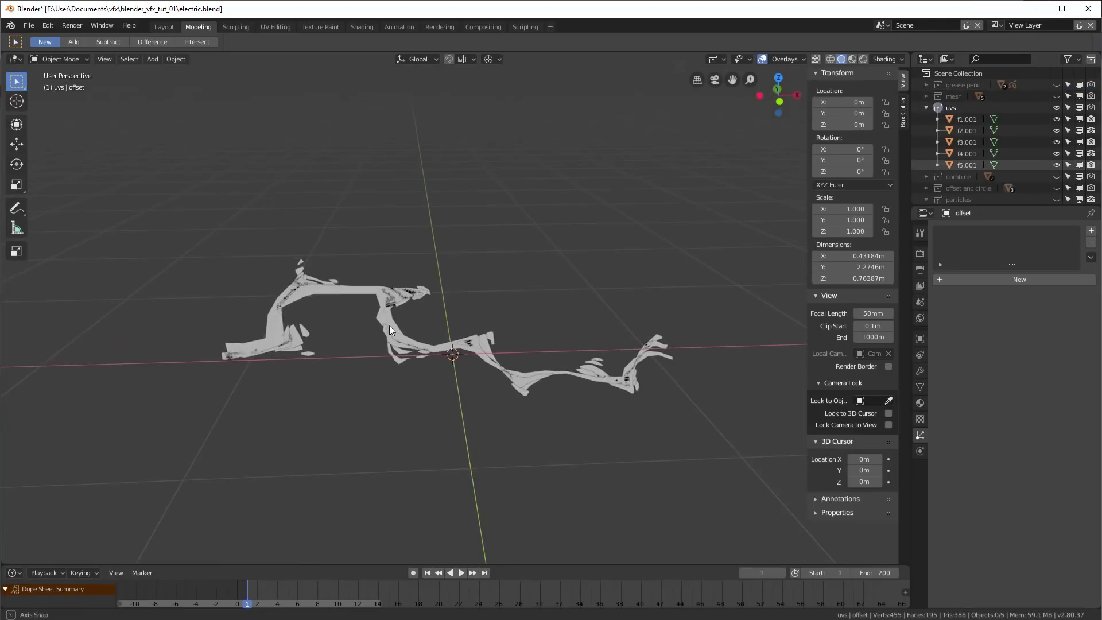
- Select the meshes f2.001 to f5.001 of the uvs collection in turn, finishing with f1.001 selected
left_click(976, 128)
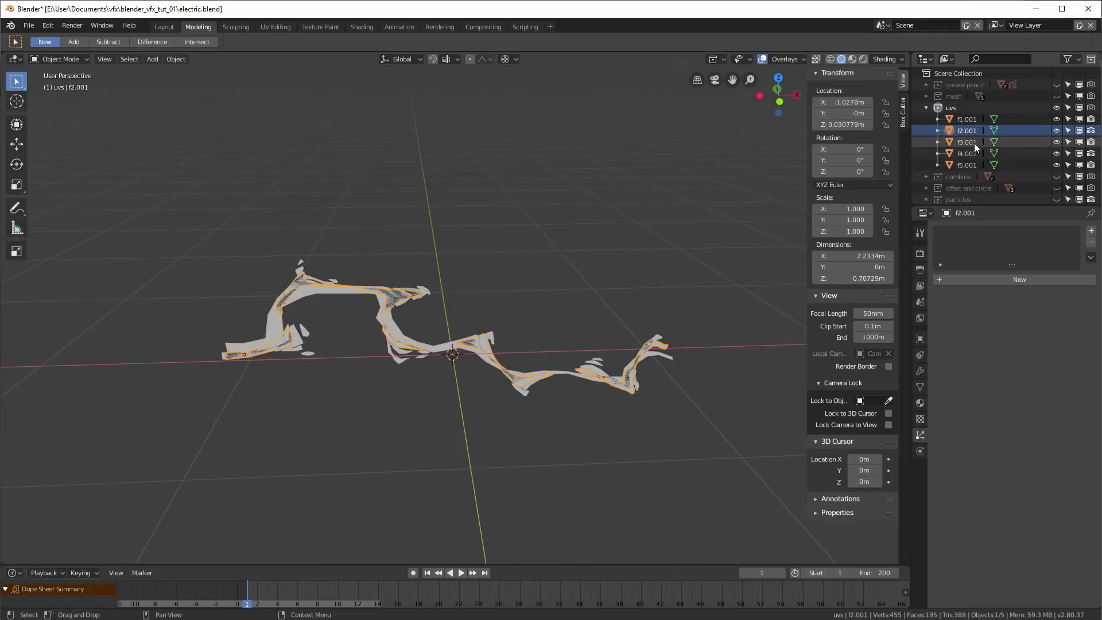
left_click(973, 143)
left_click(973, 155)
left_click(973, 165)
left_click(973, 121)
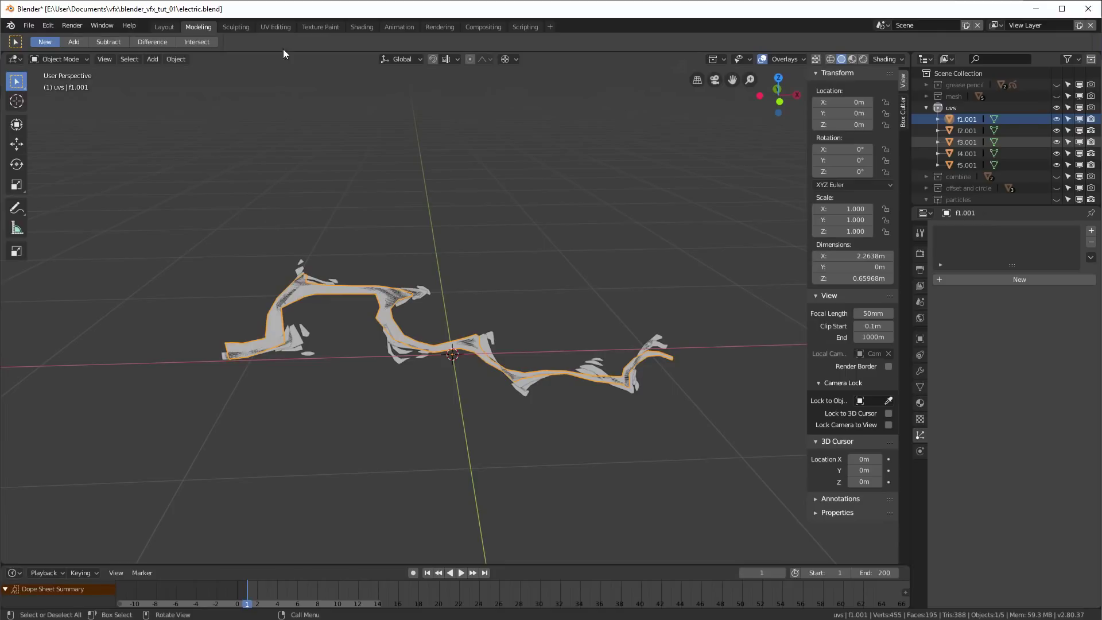
- In the UV Editing workspace, examine the UV layout of f1.001 in Edit Mode and return to Object Mode
left_click(269, 27)
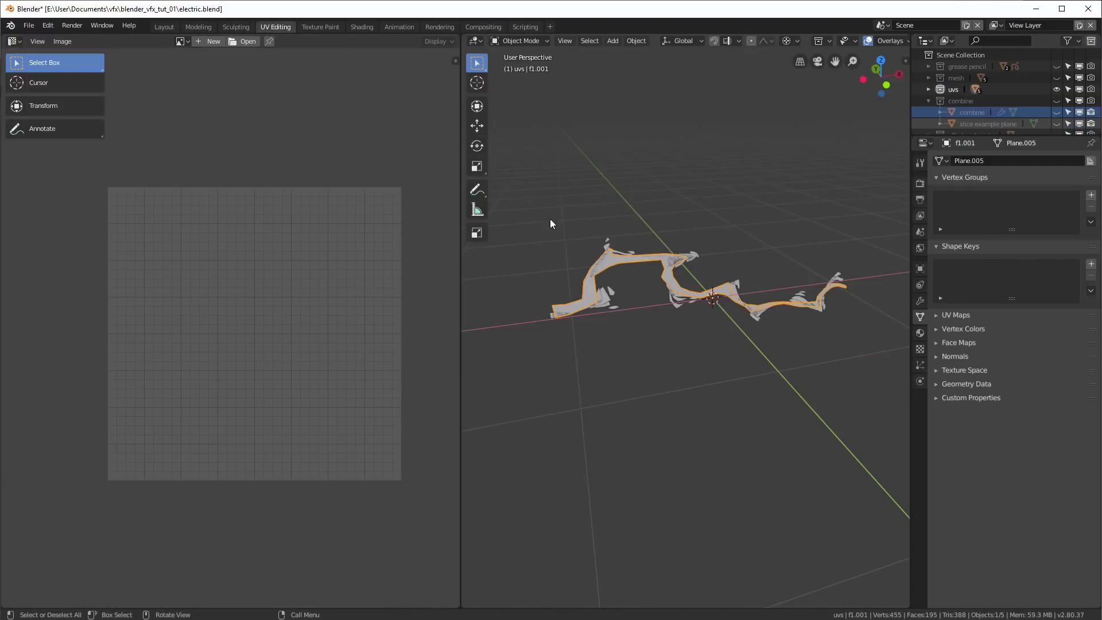
key("ctrl+Tab")
left_click(749, 295)
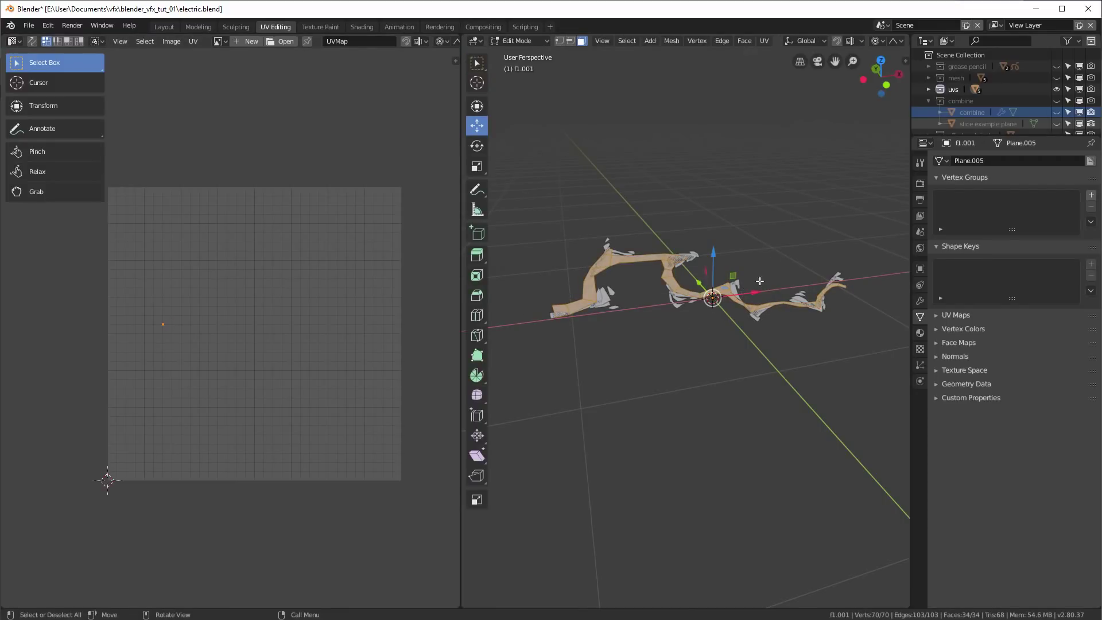
middle_click_drag(661, 313, 700, 342)
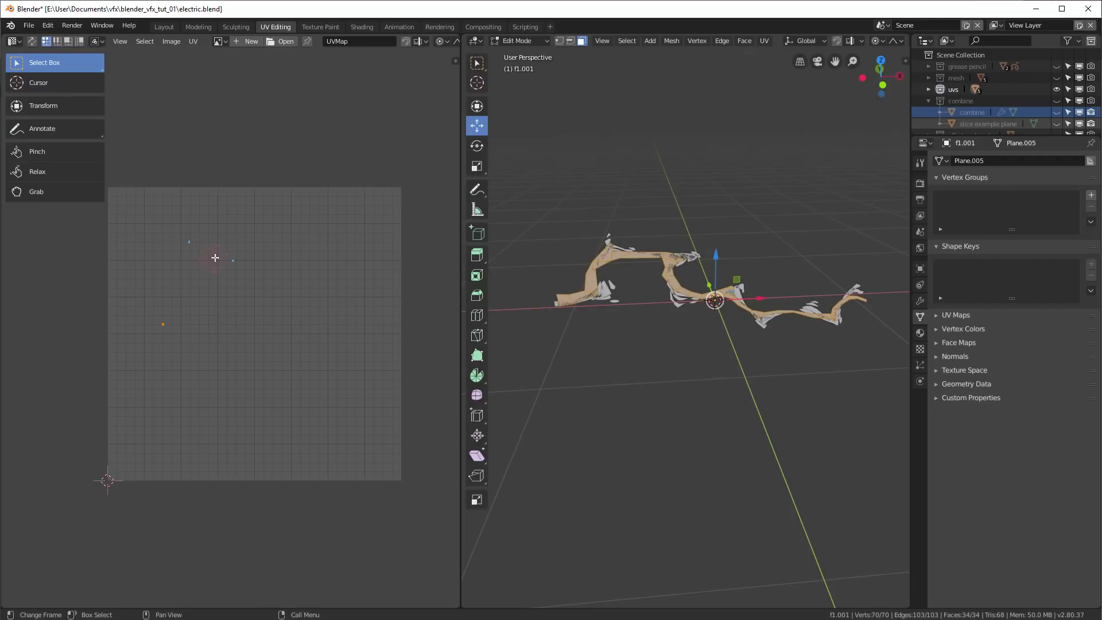
key("Tab")
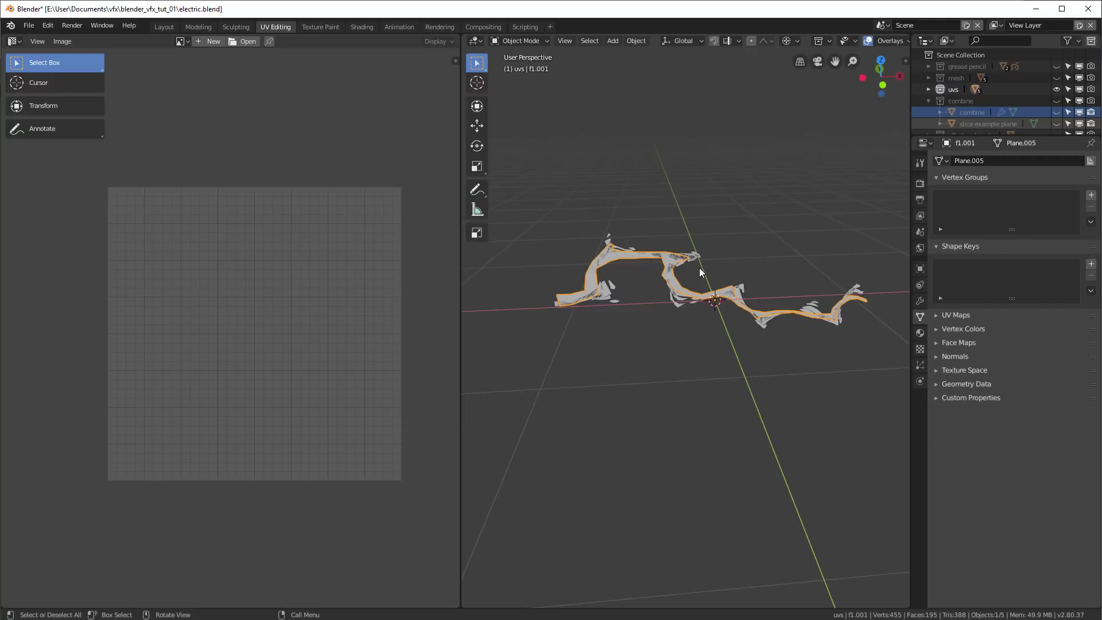
- Expand the uvs collection and examine the UV layouts of f2.001 and f3.001 in Edit Mode, returning to Object Mode
left_click(928, 90)
left_click(977, 110)
key("Tab")
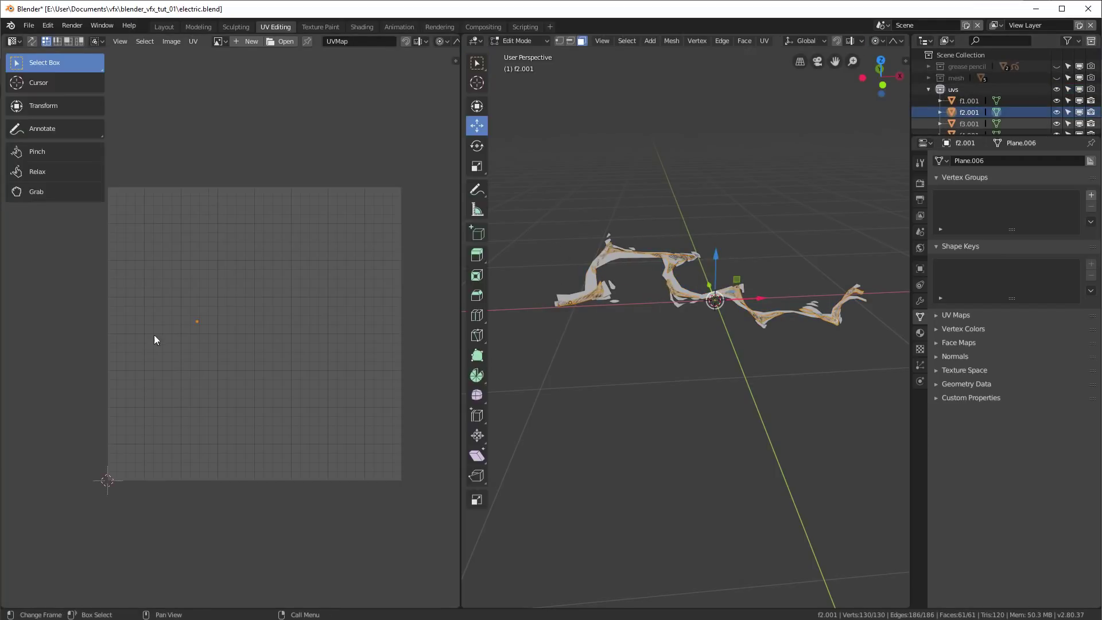
key("ctrl+Tab")
left_click(566, 316)
left_click(972, 123)
key("ctrl+Tab")
left_click(825, 313)
key("Tab")
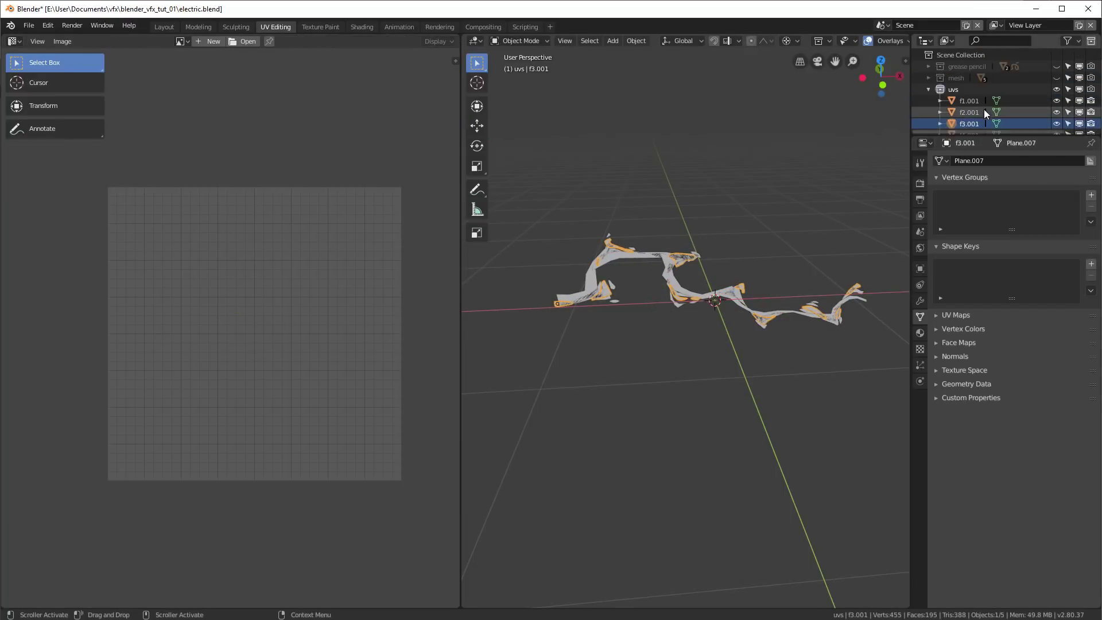
- Hide and collapse the uvs collection, show the combine collection, and select the combine object
left_click(1057, 90)
left_click(928, 90)
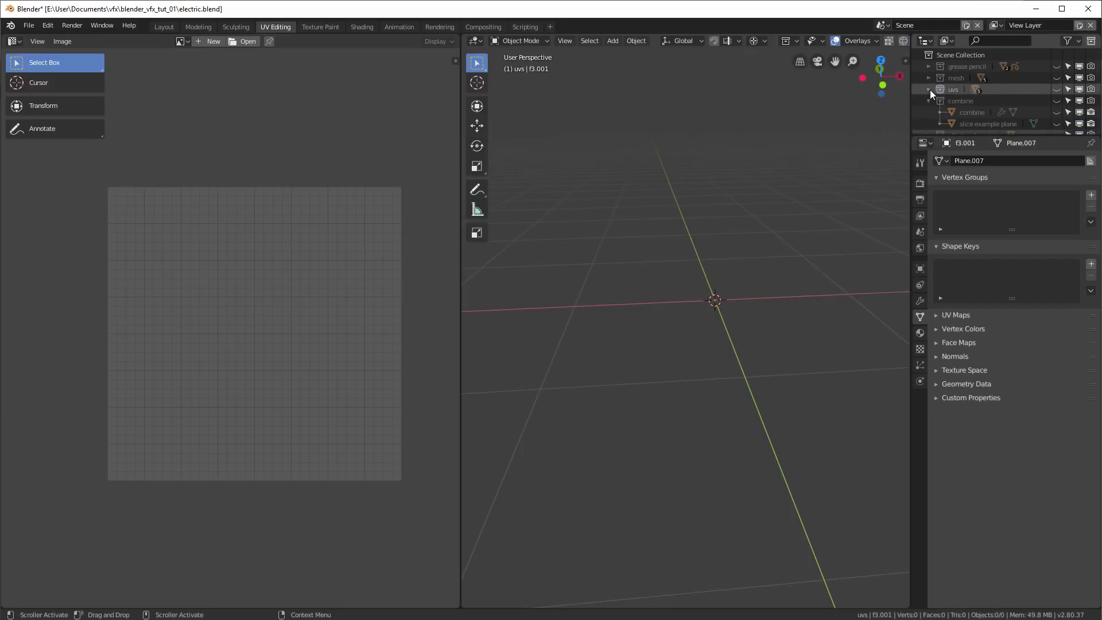
left_click(1056, 100)
left_click(974, 112)
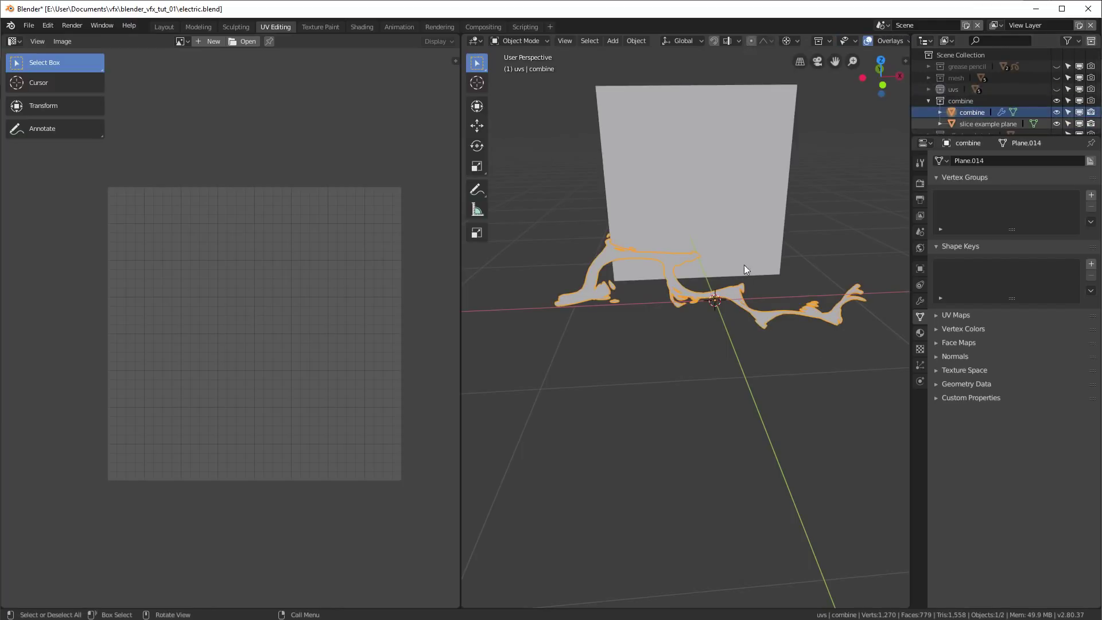
- Examine the combine object's UV layout in Edit Mode and return to Object Mode
key("Tab")
middle_click_drag(690, 294, 746, 345)
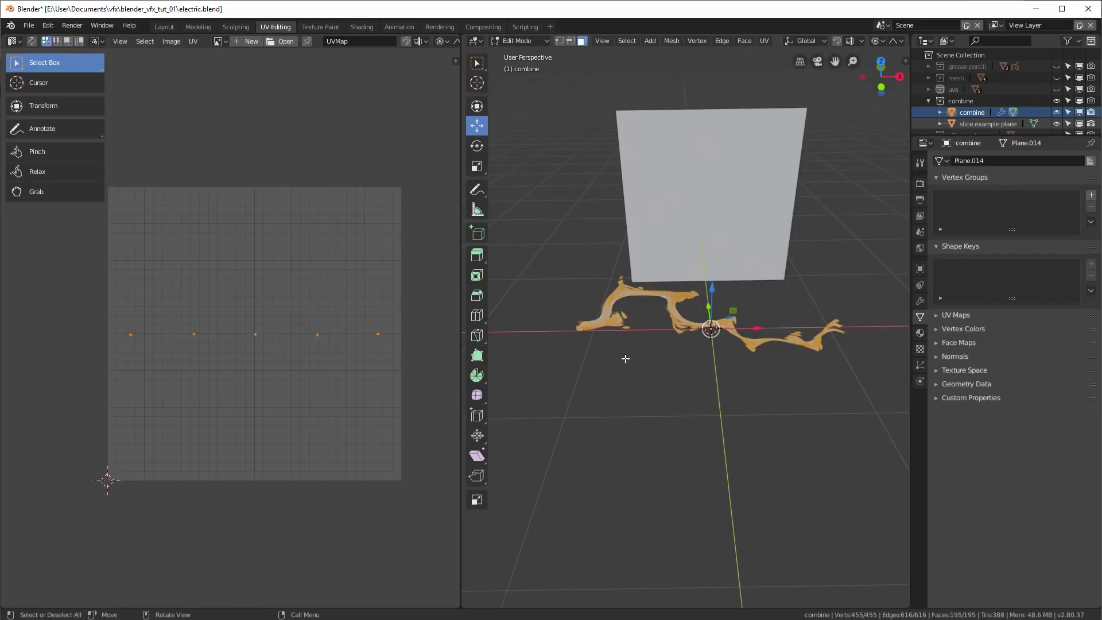
key("ctrl+Tab")
- Select the slice example plane and switch to the Shading workspace
left_click(722, 283)
left_click(721, 188)
middle_click_drag(724, 188, 724, 325)
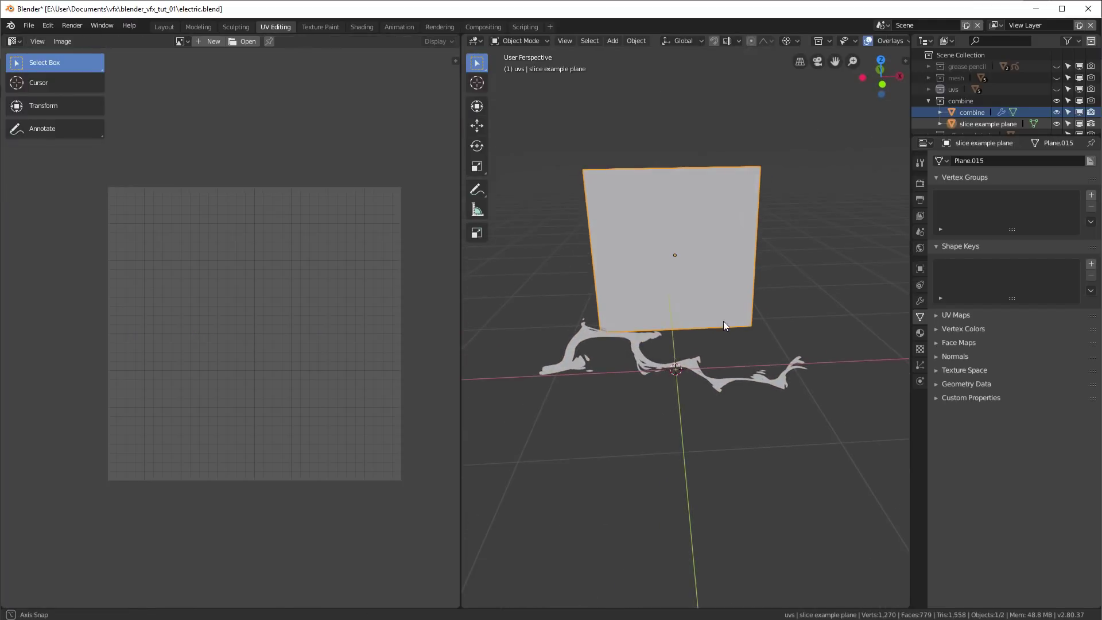
left_click(362, 26)
middle_click_drag(524, 277, 534, 241)
left_click(839, 41)
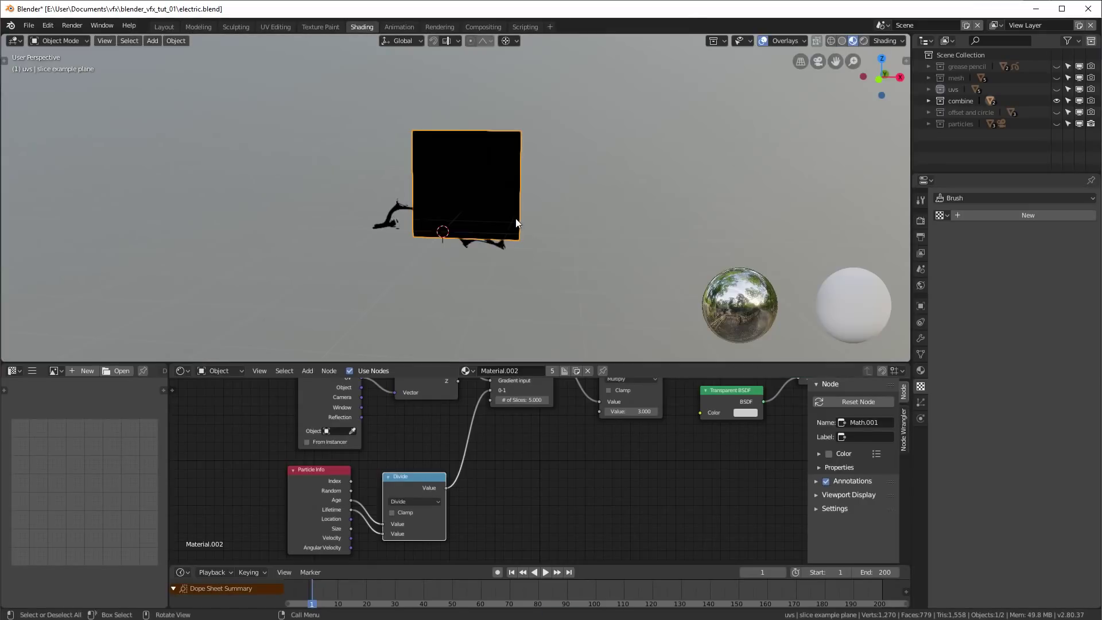
- Select the slices group node in Material.002 and disconnect the Divide node from its 0-1 input
scroll(501, 287, "up", 2)
middle_click_drag(507, 426, 518, 482)
left_click(524, 407)
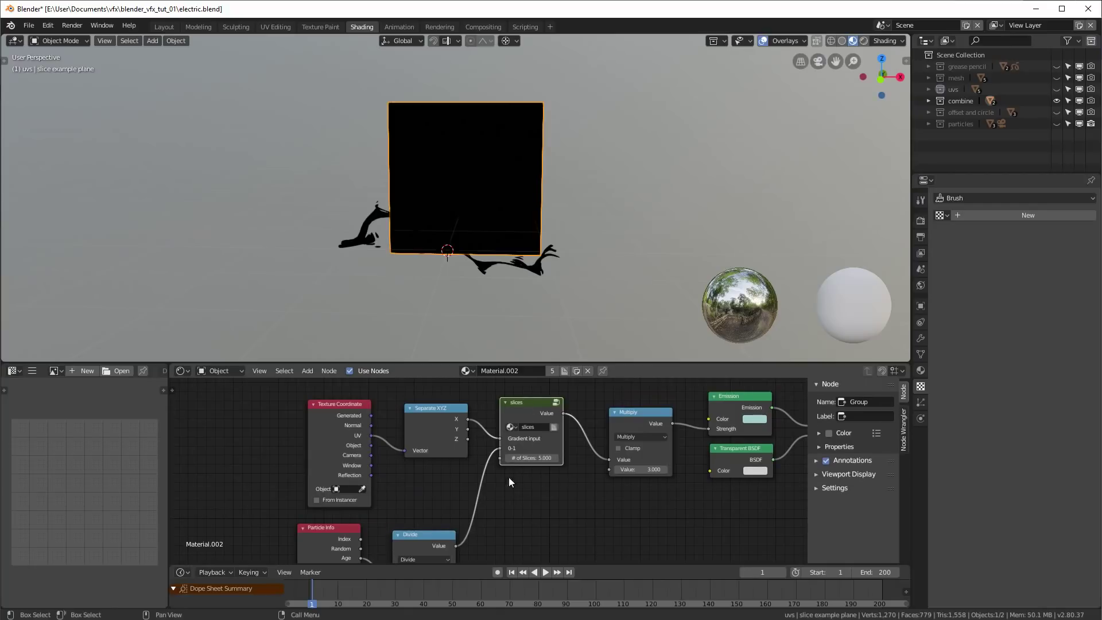
middle_click_drag(549, 498, 507, 496)
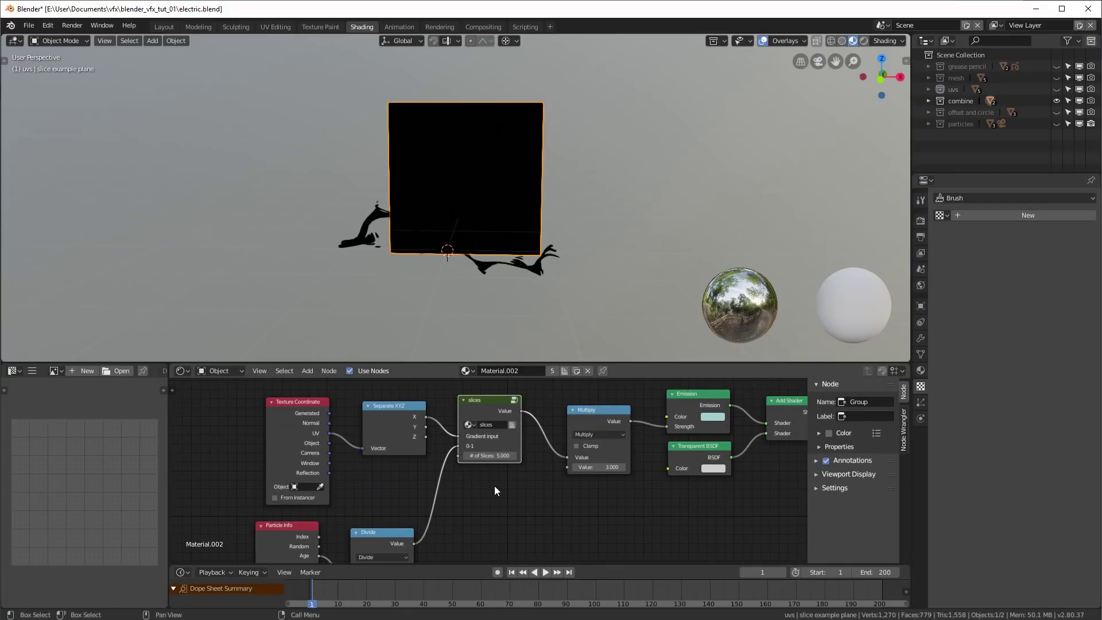
left_click_drag(457, 446, 422, 456)
middle_click_drag(480, 236, 480, 218)
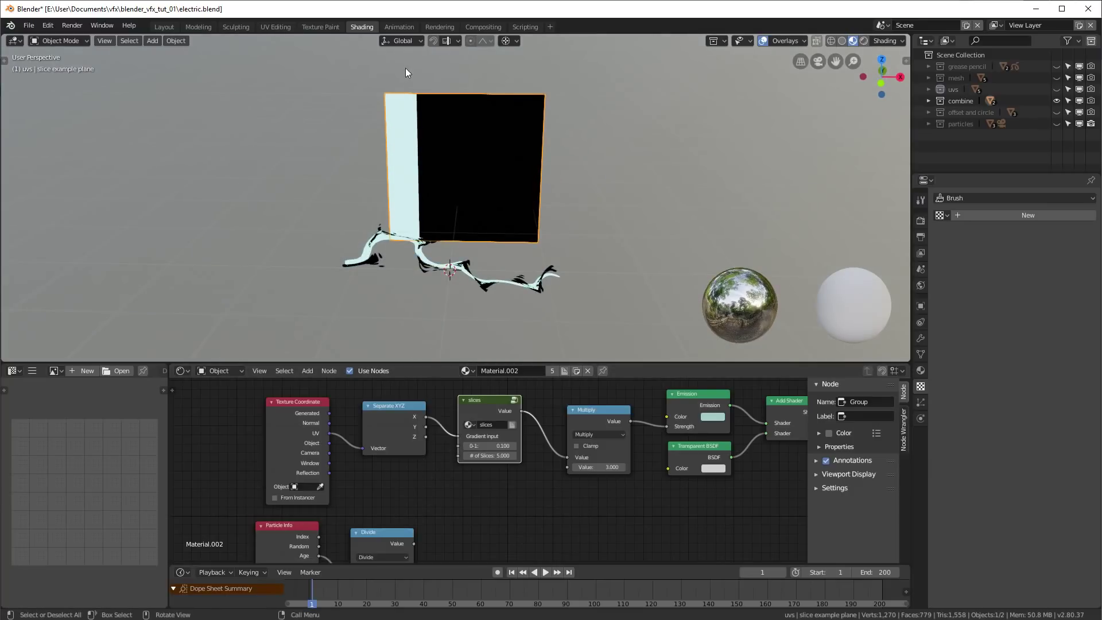
- Try several 0-1 values on the slices node, finishing with 0.3
left_click_drag(481, 446, 520, 446)
left_click(490, 446)
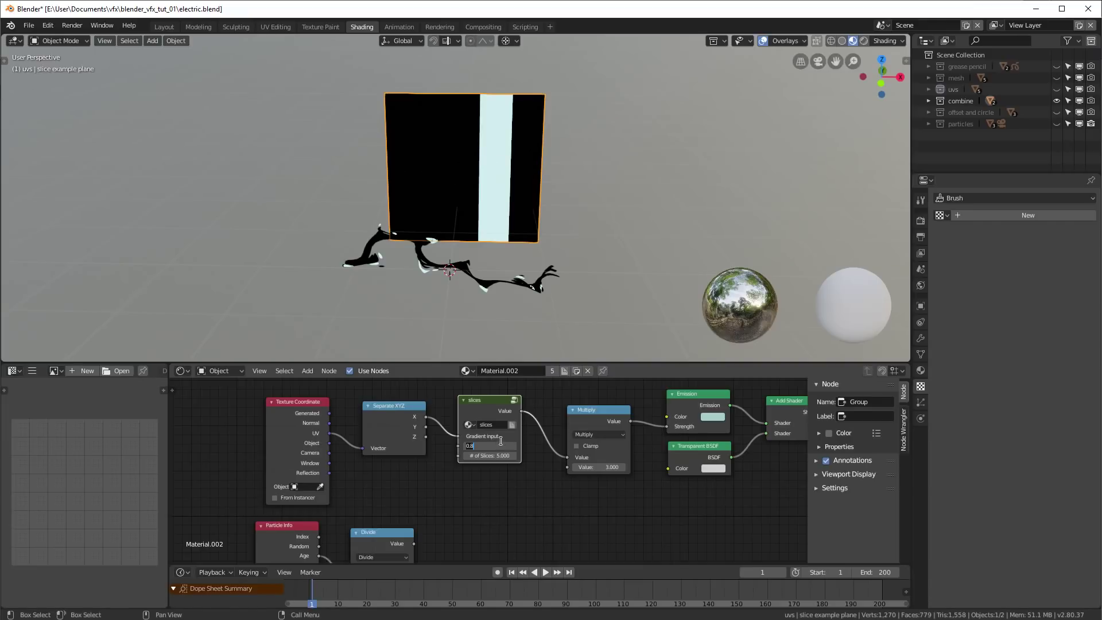
type("0.1")
key("Return")
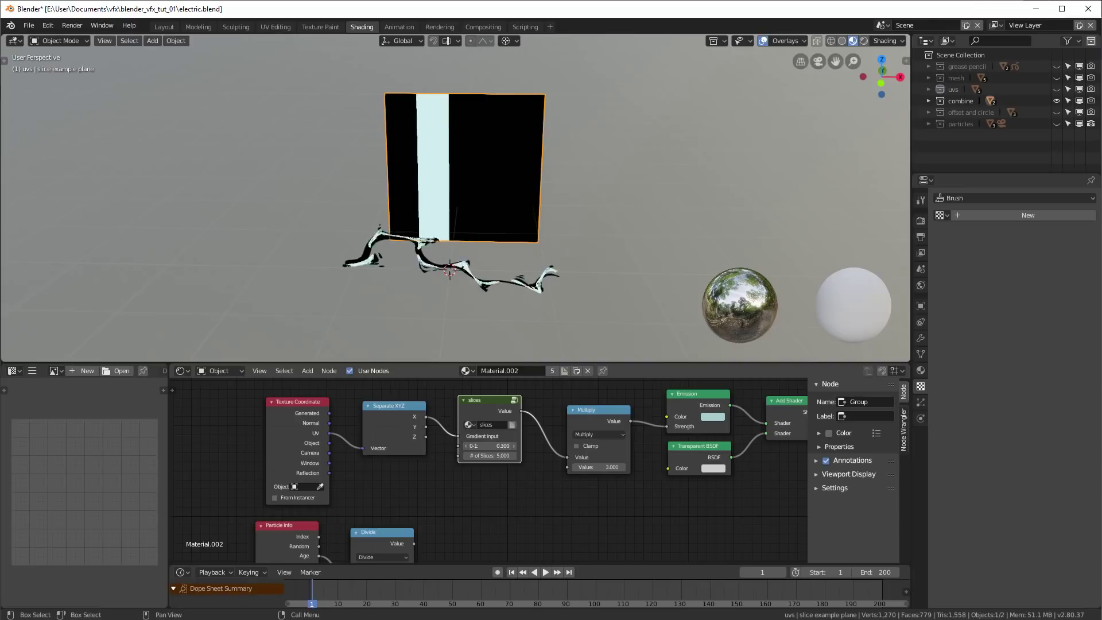
mouse_move(489, 445)
left_mouse_down()
mouse_move(523, 446)
mouse_move(490, 446)
left_mouse_up()
left_click(484, 446)
type("0.3")
key("Return")
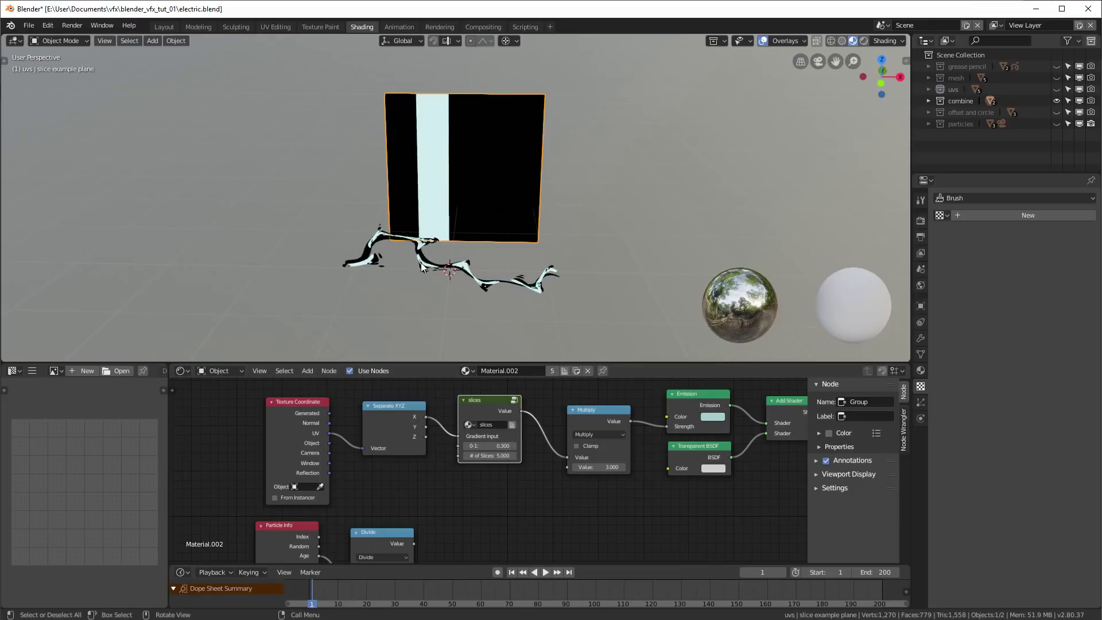
mouse_move(487, 443)
left_mouse_down()
mouse_move(504, 443)
mouse_move(466, 445)
mouse_move(510, 445)
mouse_move(489, 445)
left_mouse_up()
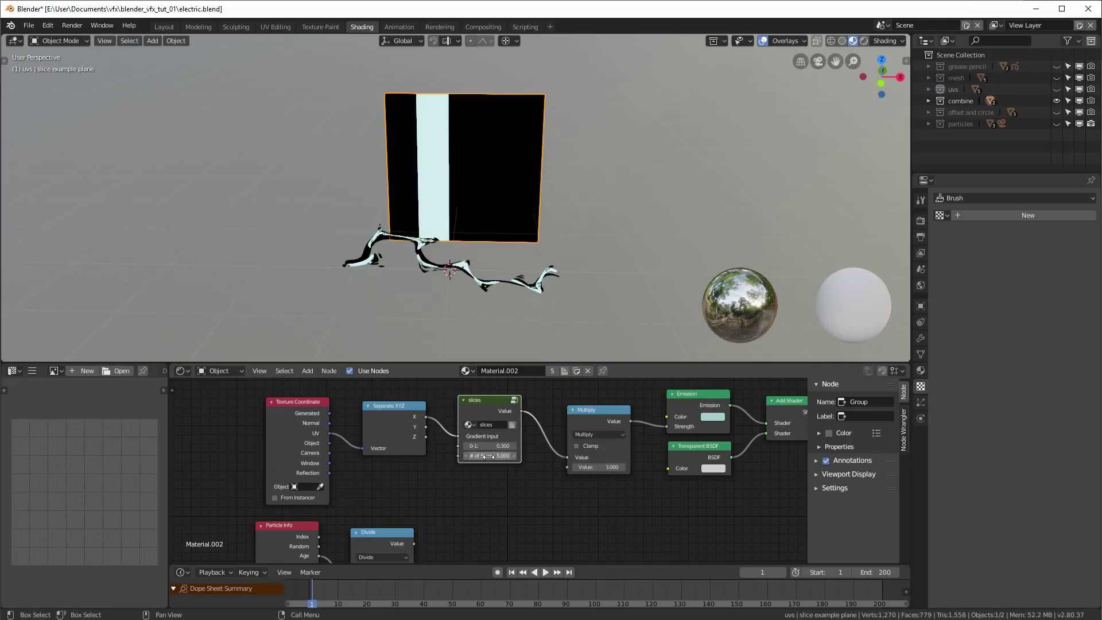
- Set the slices node's number of slices to 10
left_click_drag(491, 456, 491, 457)
left_click(492, 458)
type("10")
key("Return")
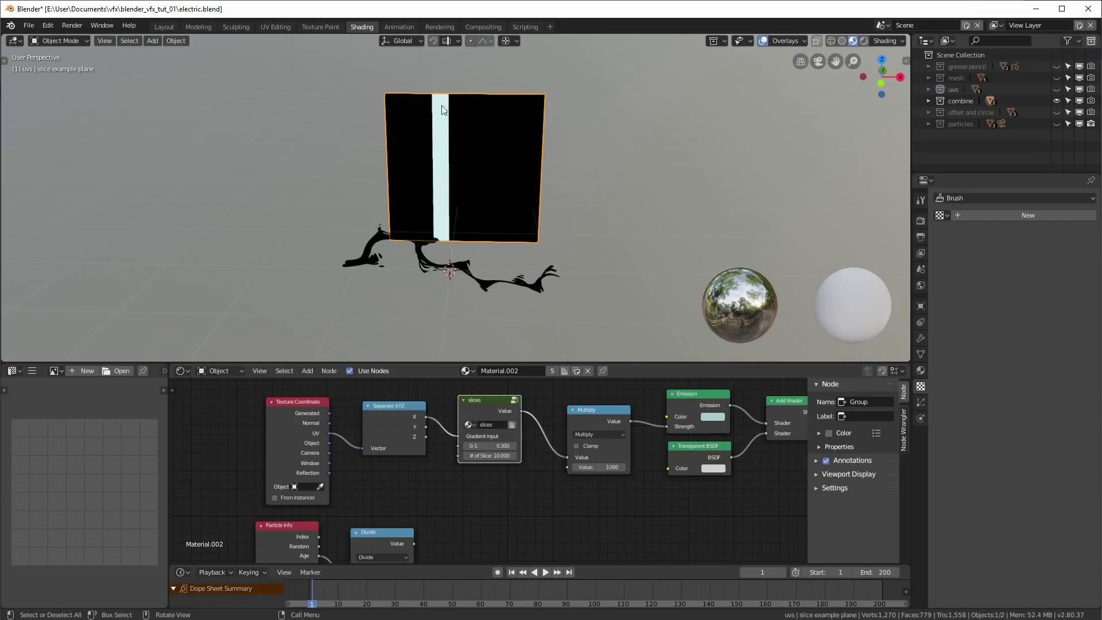
- Set the slices node's 0-1 value to 0.5 and its number of slices to 5
mouse_move(488, 446)
left_mouse_down()
mouse_move(505, 445)
mouse_move(459, 446)
mouse_move(500, 446)
mouse_move(471, 445)
left_mouse_up()
left_click(497, 457)
type("5")
key("Return")
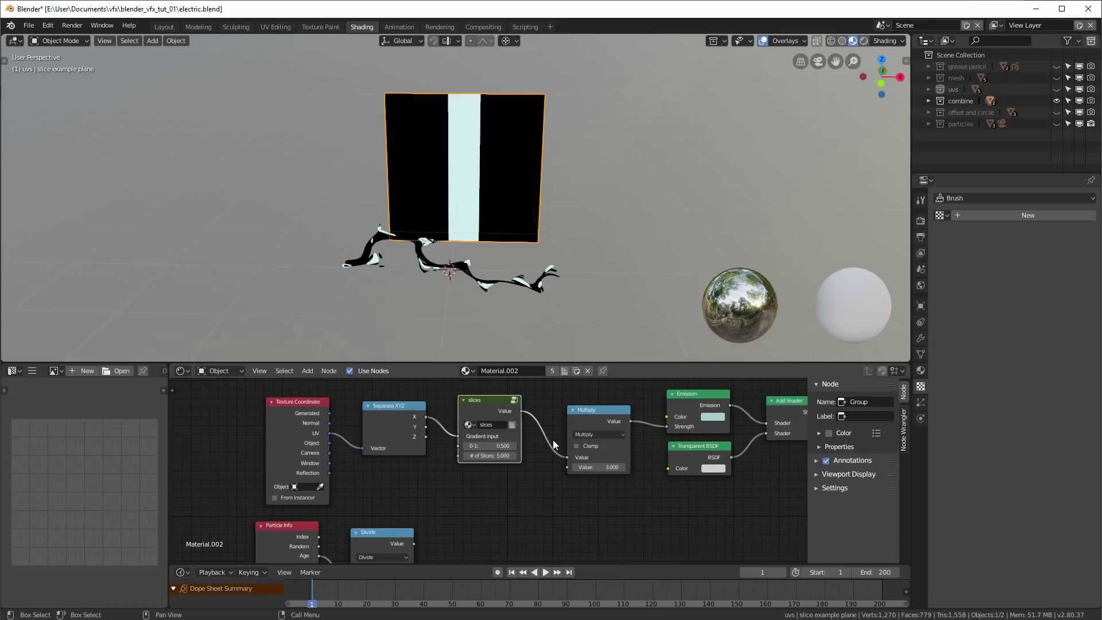
- Open the slices node group to show its internal nodes, starting at the Group Input
scroll(528, 479, "down", 2)
middle_click_drag(549, 480, 505, 473)
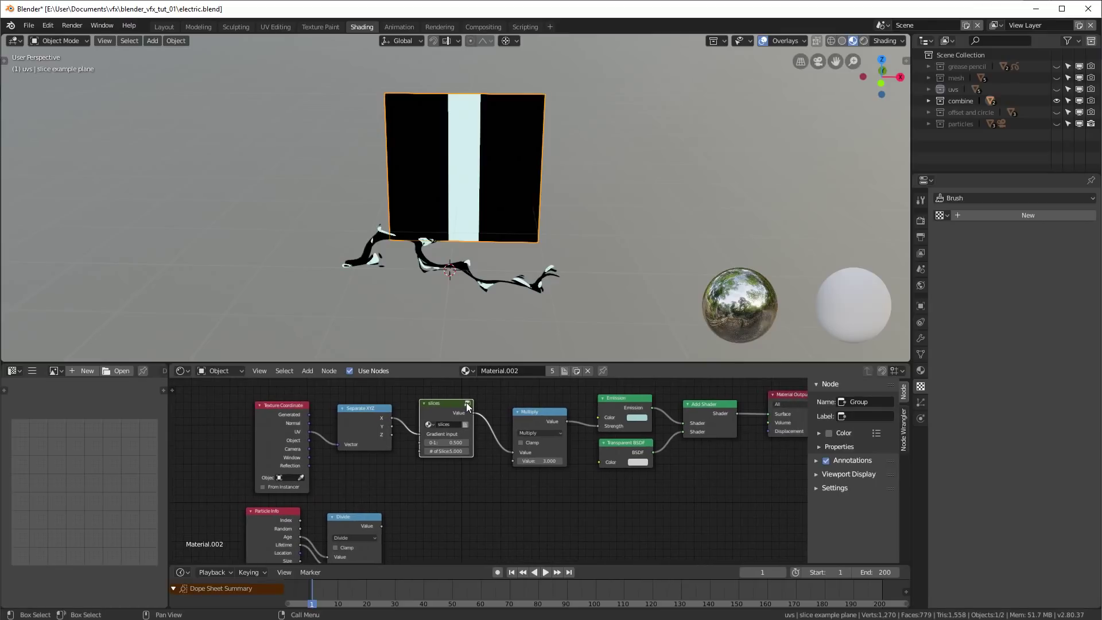
left_click(467, 404)
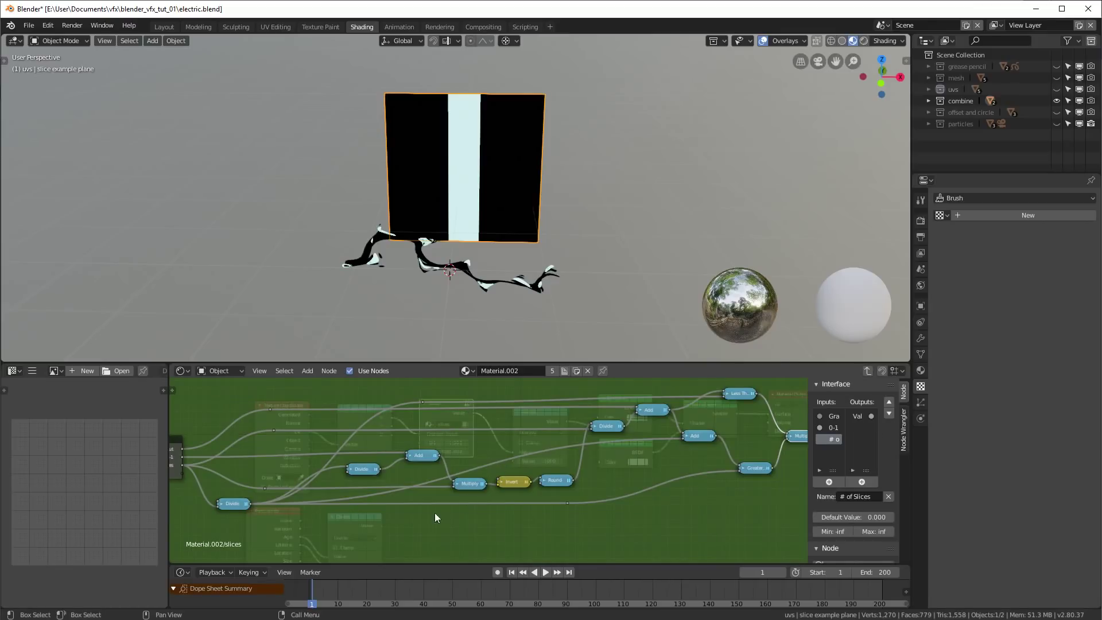
middle_click_drag(335, 506, 425, 510)
scroll(403, 503, "up", 4)
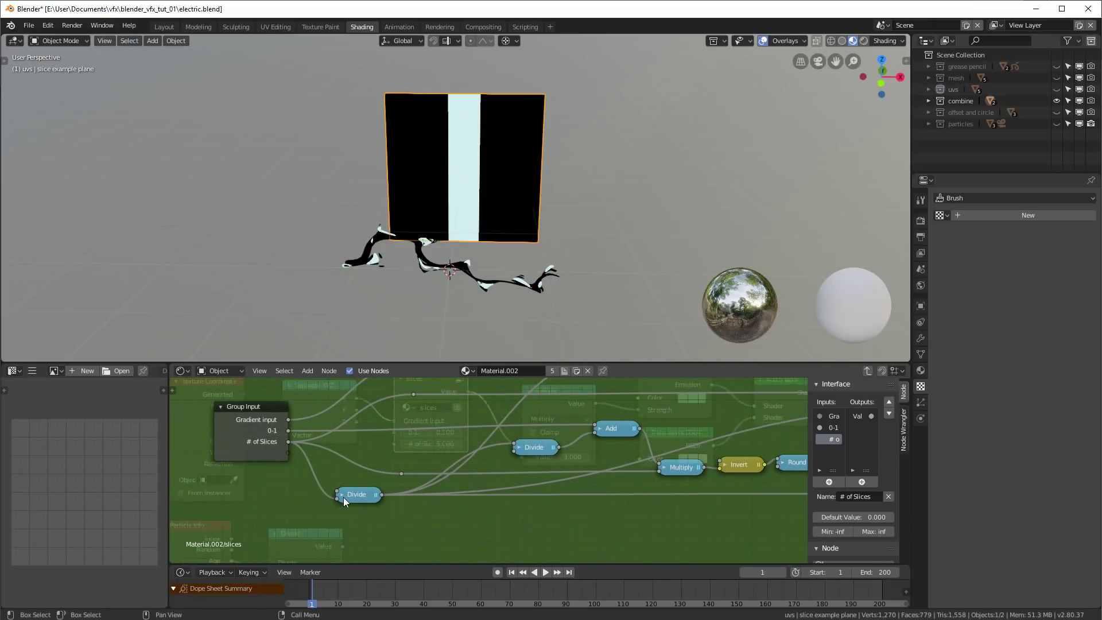
- Examine the node chain inside the slices group from the Group Input to the Group Output
scroll(491, 448, "down", 3)
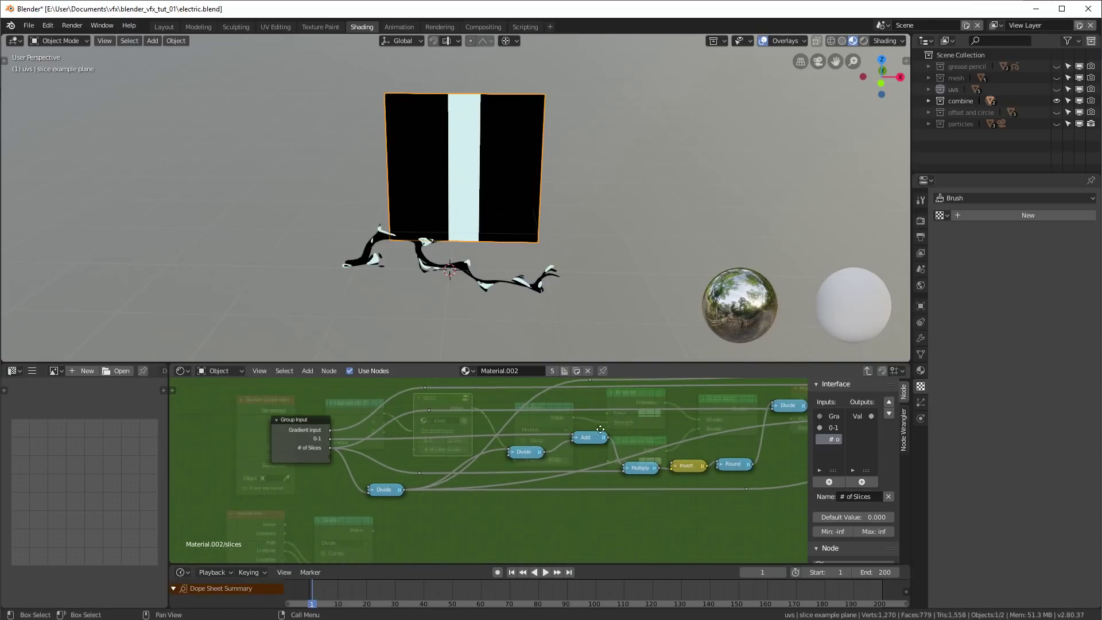
middle_click_drag(721, 408, 614, 435)
scroll(614, 435, "down", 3)
middle_click_drag(676, 458, 538, 468)
middle_click_drag(472, 479, 643, 455)
scroll(358, 498, "up", 4)
middle_click_drag(358, 501, 410, 499)
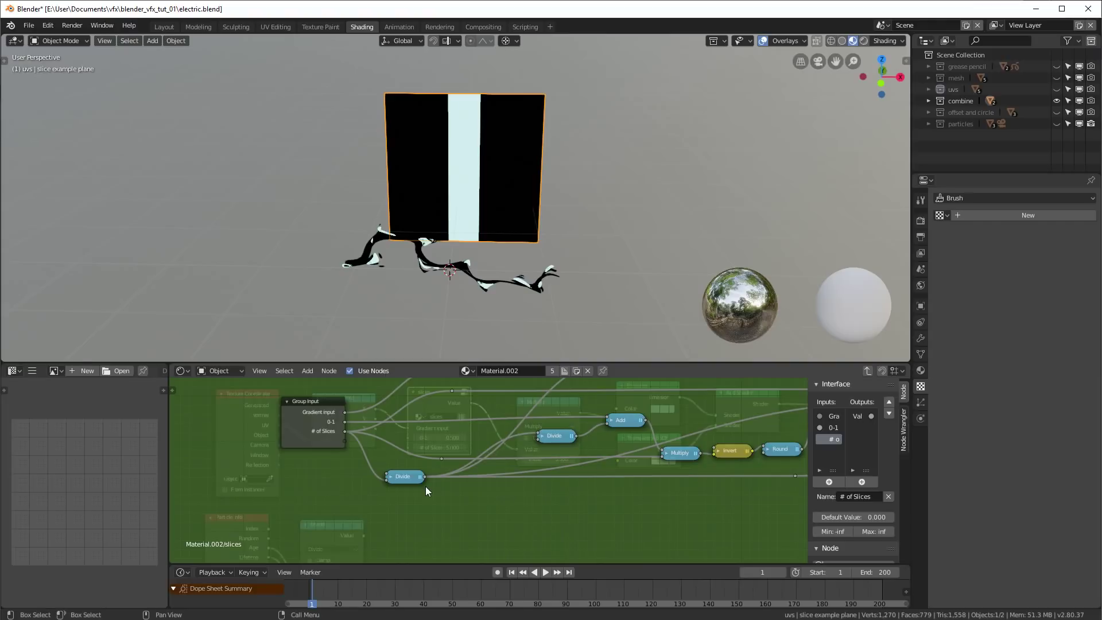
scroll(502, 474, "down", 2)
middle_click_drag(636, 444, 515, 476)
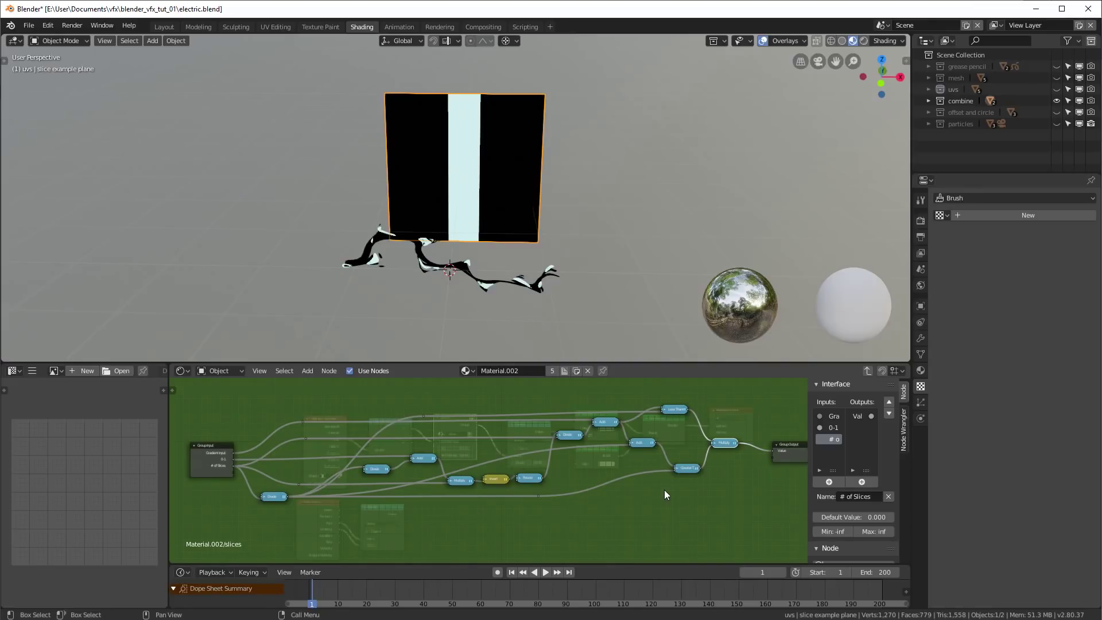
scroll(346, 504, "up", 2)
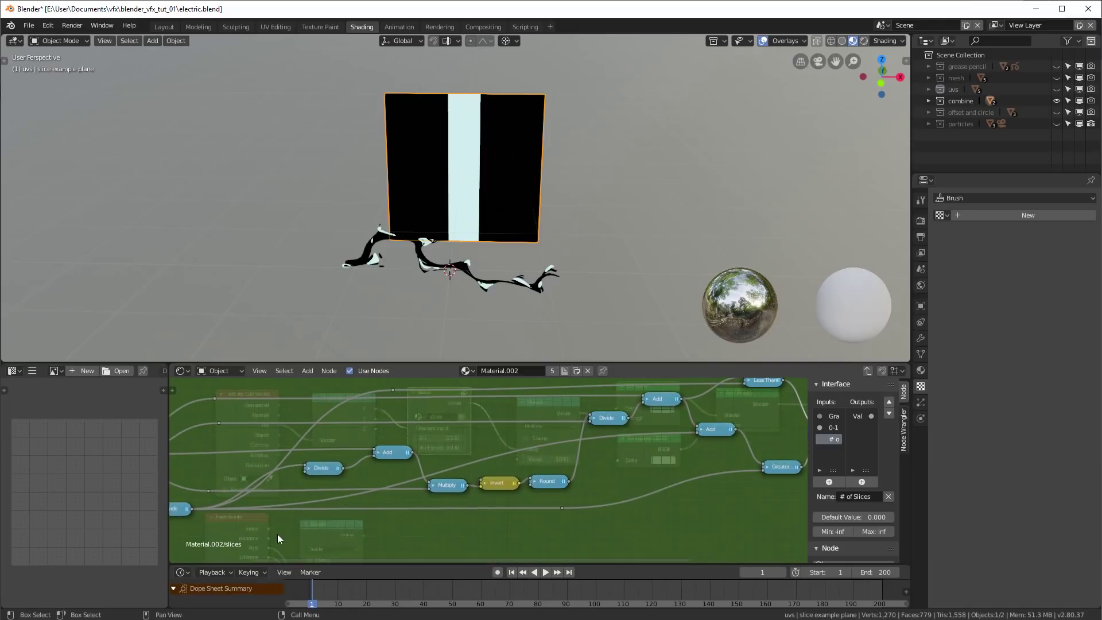
middle_click_drag(277, 535, 521, 490)
scroll(500, 492, "up", 3)
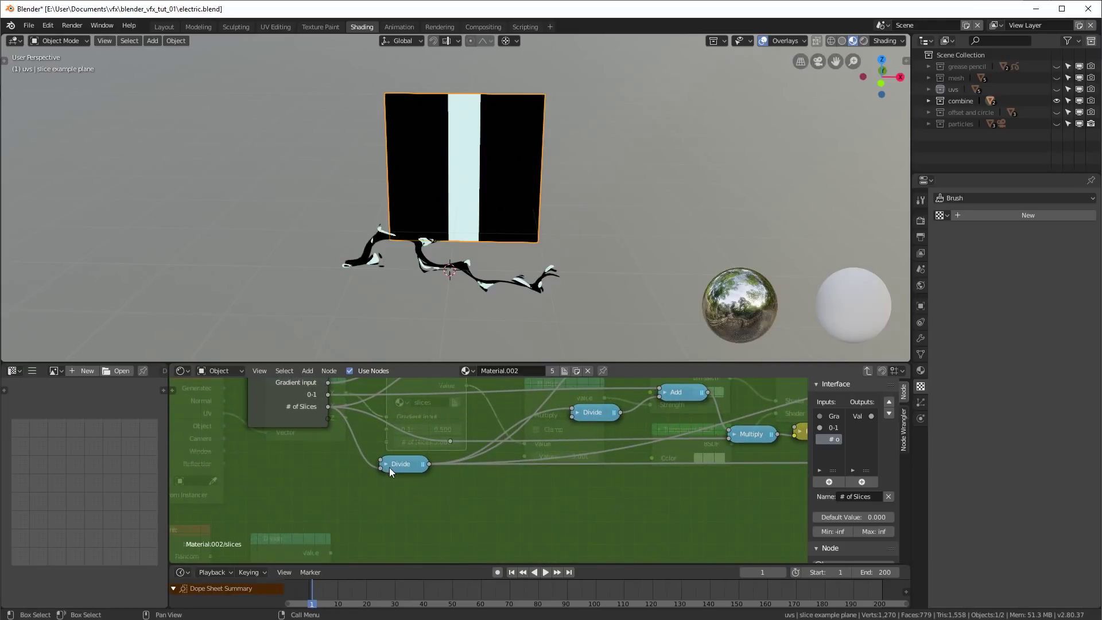
- Expand the first Divide node and the Divide node before Add to inspect their values, collapsing each again
left_click(388, 464)
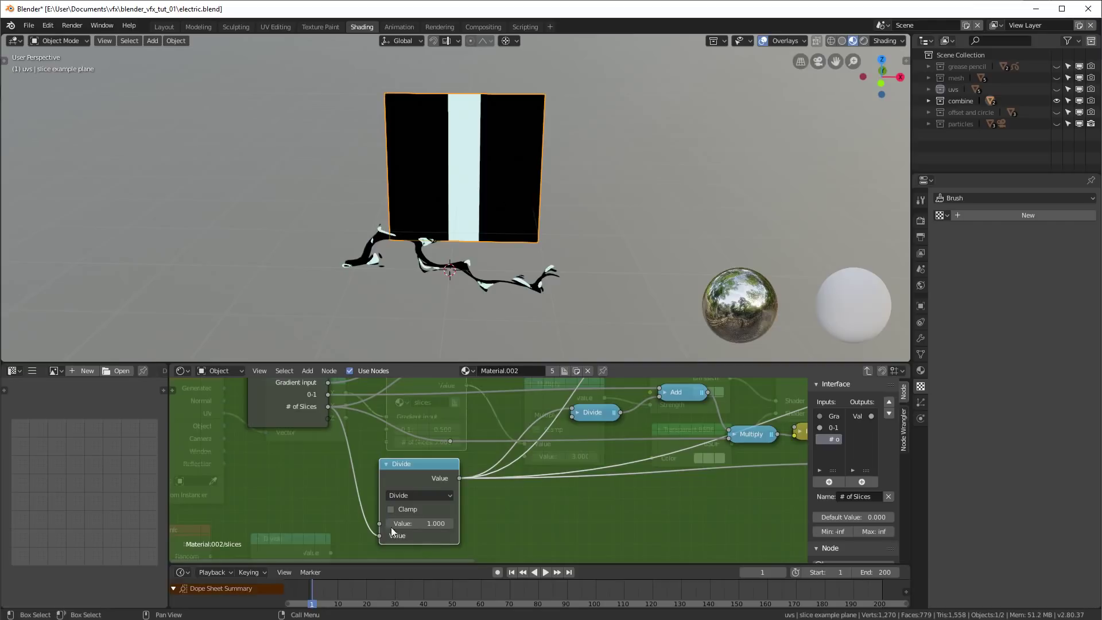
left_click(388, 464)
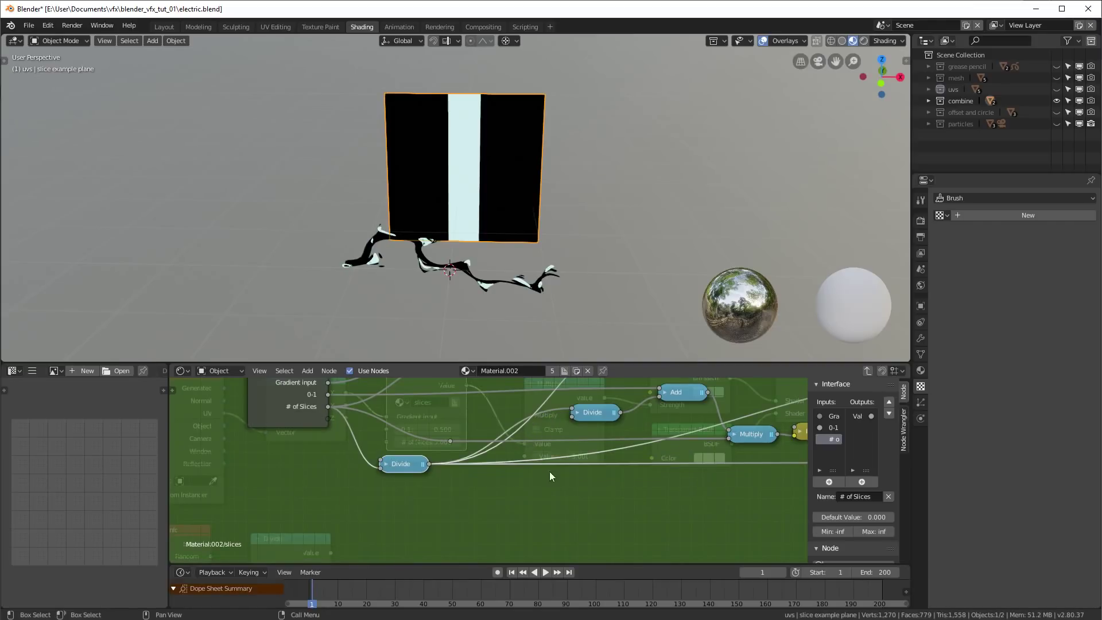
middle_click_drag(535, 462, 437, 511)
left_click(495, 461)
left_click(480, 462)
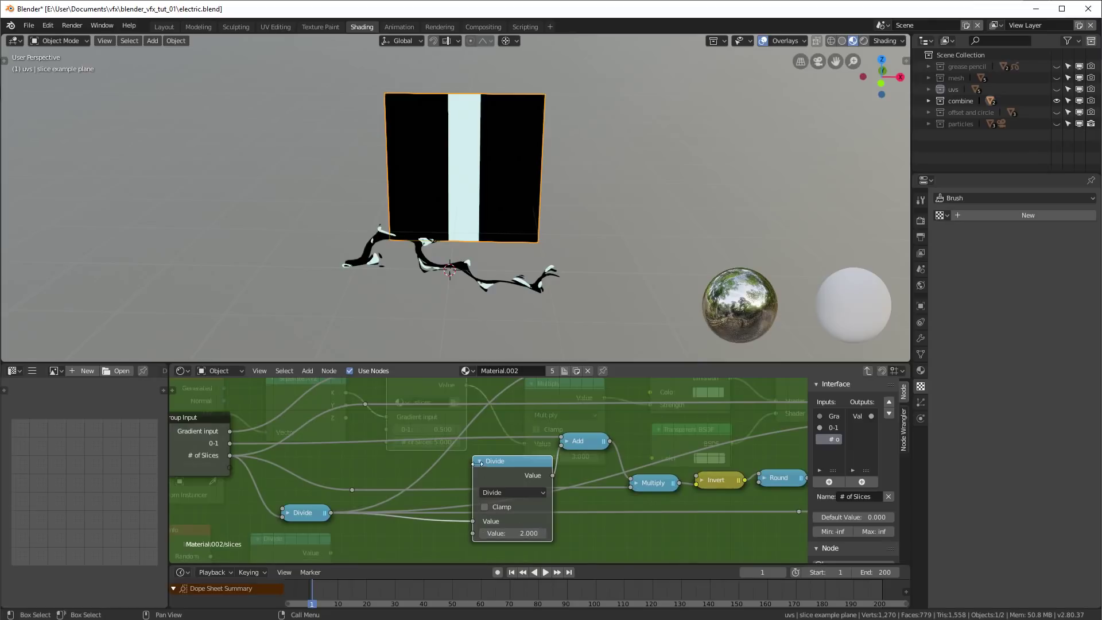
left_click(480, 461)
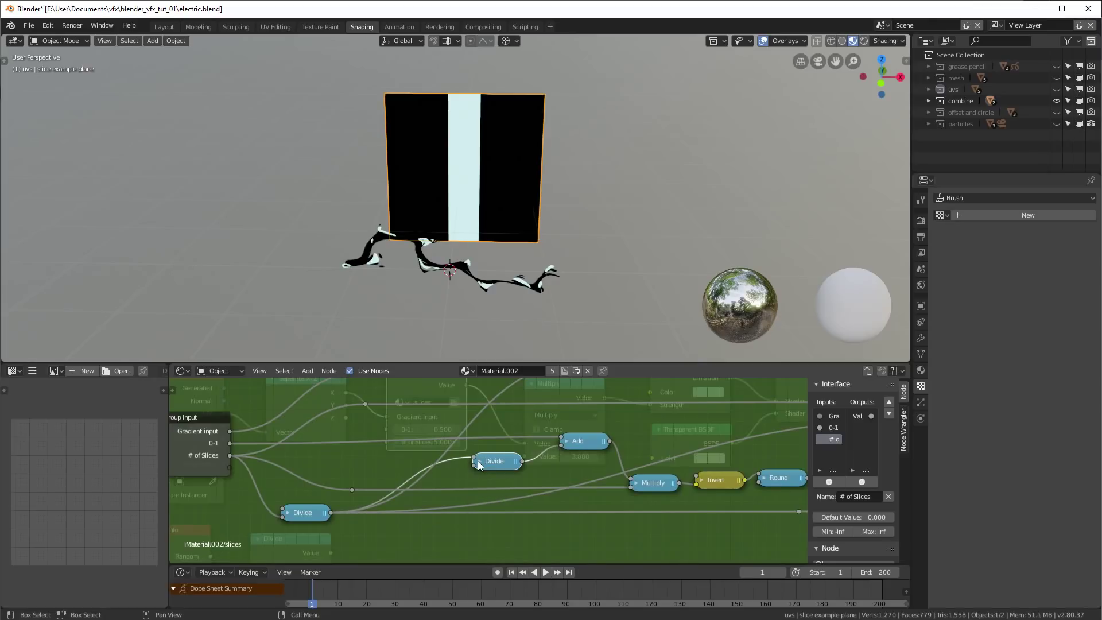
- Inspect the Add, Multiply, Invert and Round nodes in turn, expanding Round to read its settings and collapsing it again
left_click(586, 439)
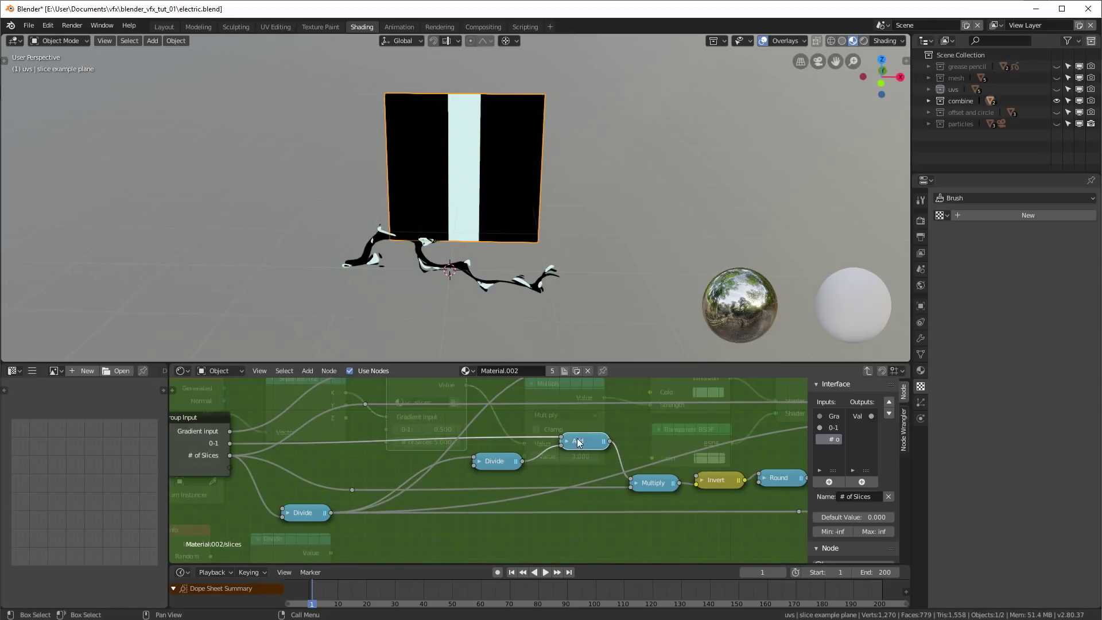
middle_click_drag(654, 485, 604, 481)
left_click(605, 478)
middle_click_drag(462, 503, 500, 497)
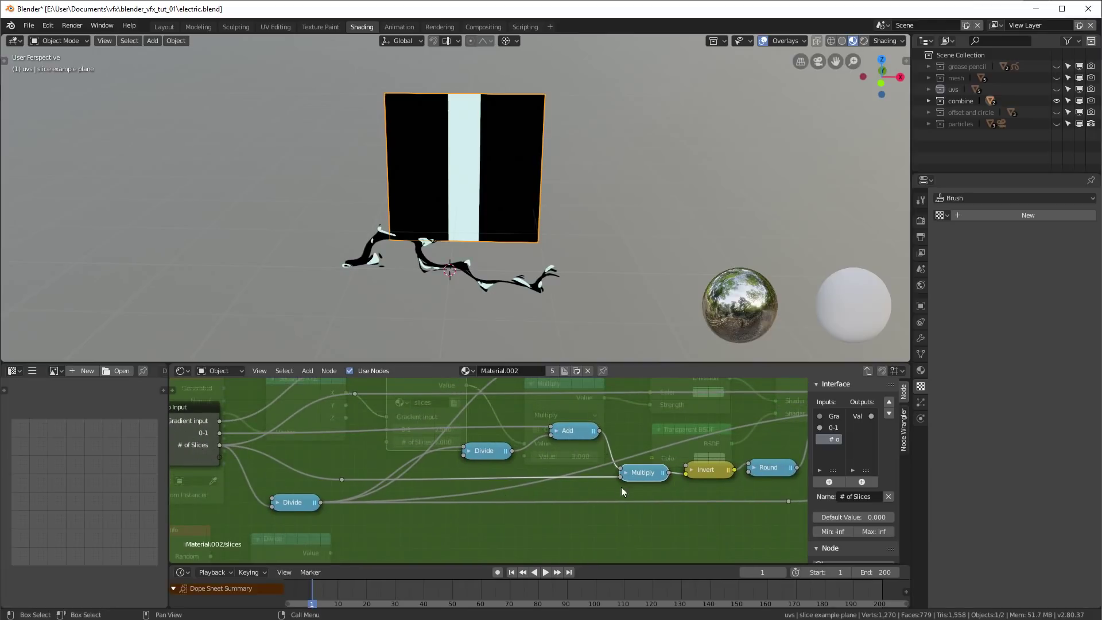
middle_click_drag(626, 487, 459, 497)
left_click(536, 483)
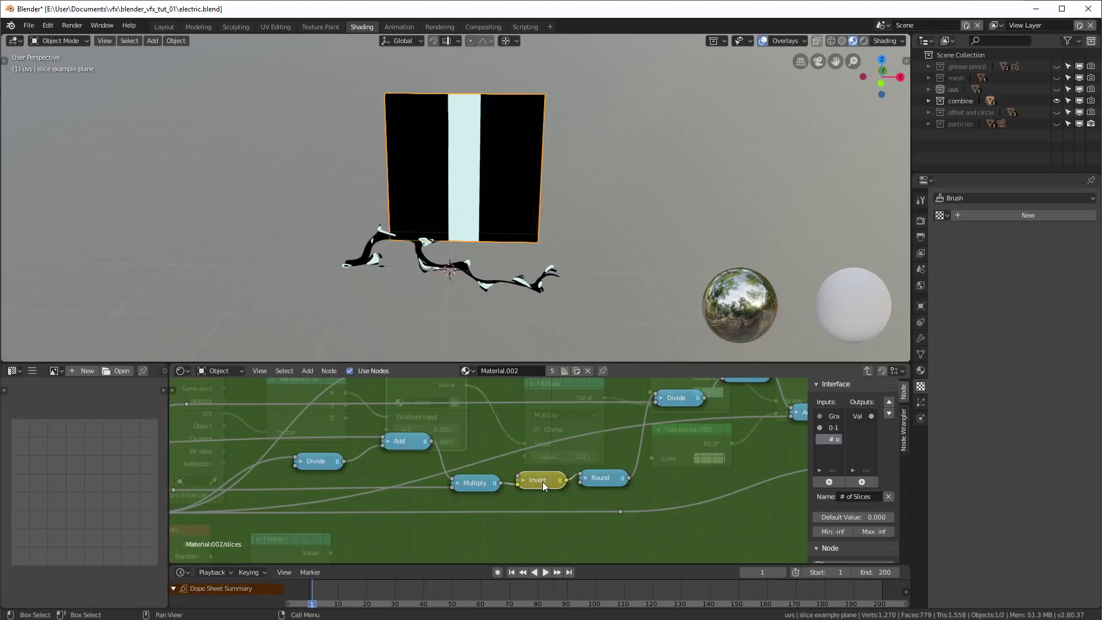
left_click(587, 481)
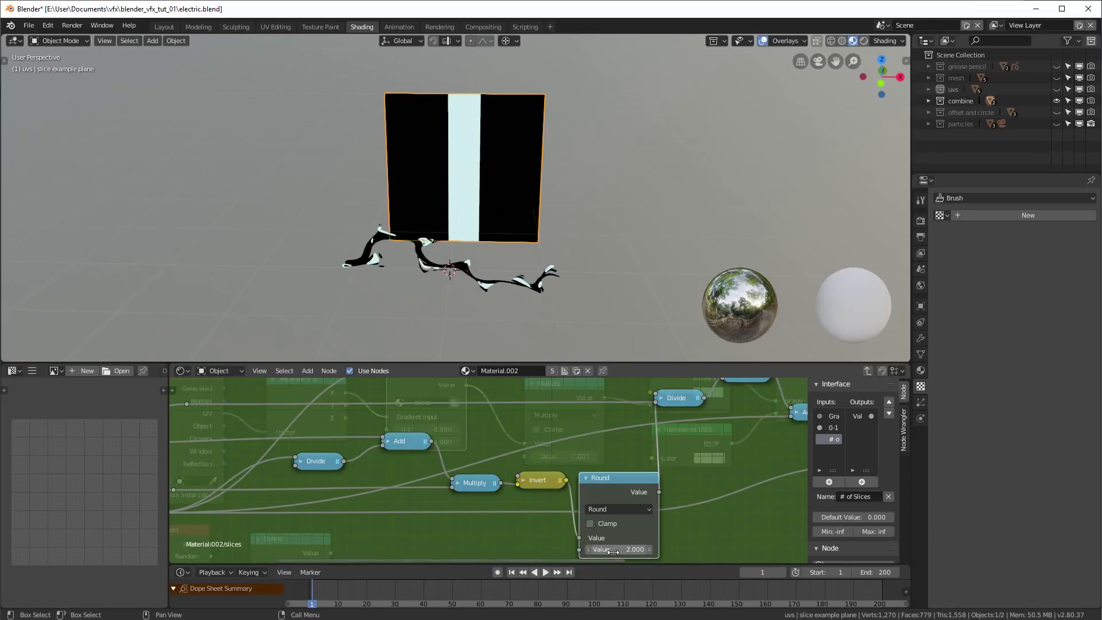
left_click(586, 478)
- Trace the links of the Divide node after Round and of the following Add node back to the Group Input
scroll(658, 460, "down", 1)
scroll(658, 460, "down", 1)
middle_click_drag(516, 431, 569, 476)
left_click(692, 457)
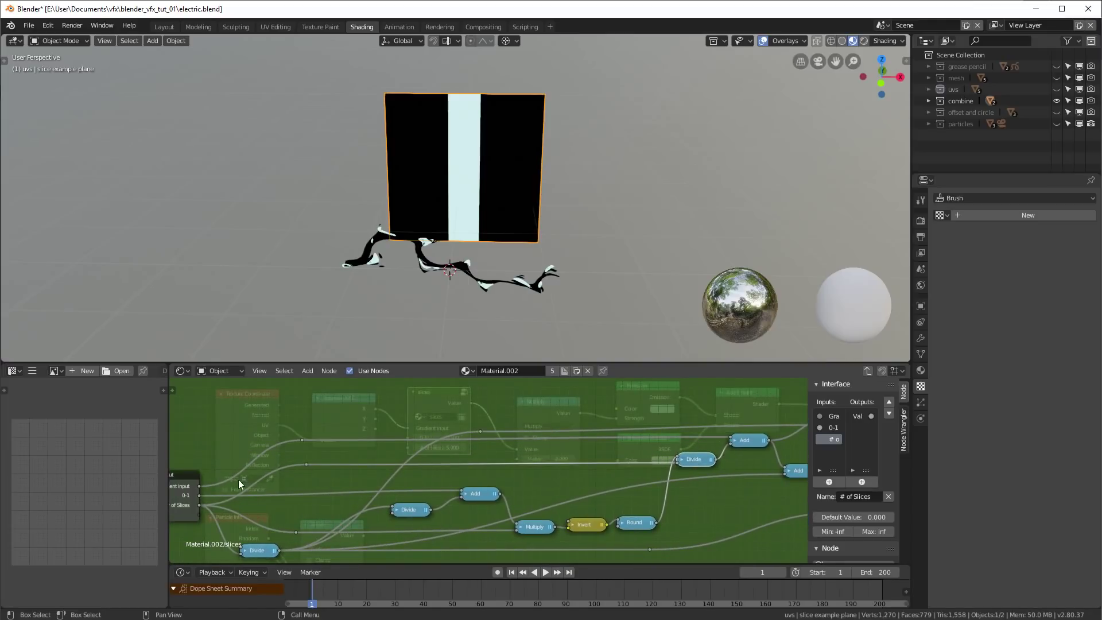
middle_click_drag(637, 483, 601, 491)
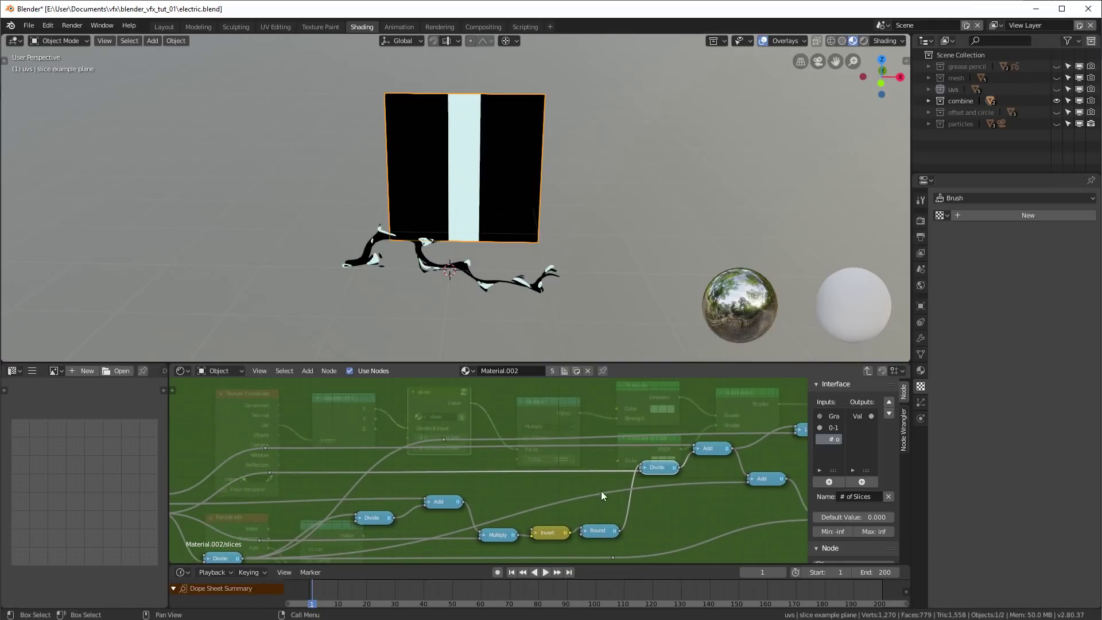
middle_click_drag(388, 487, 536, 472)
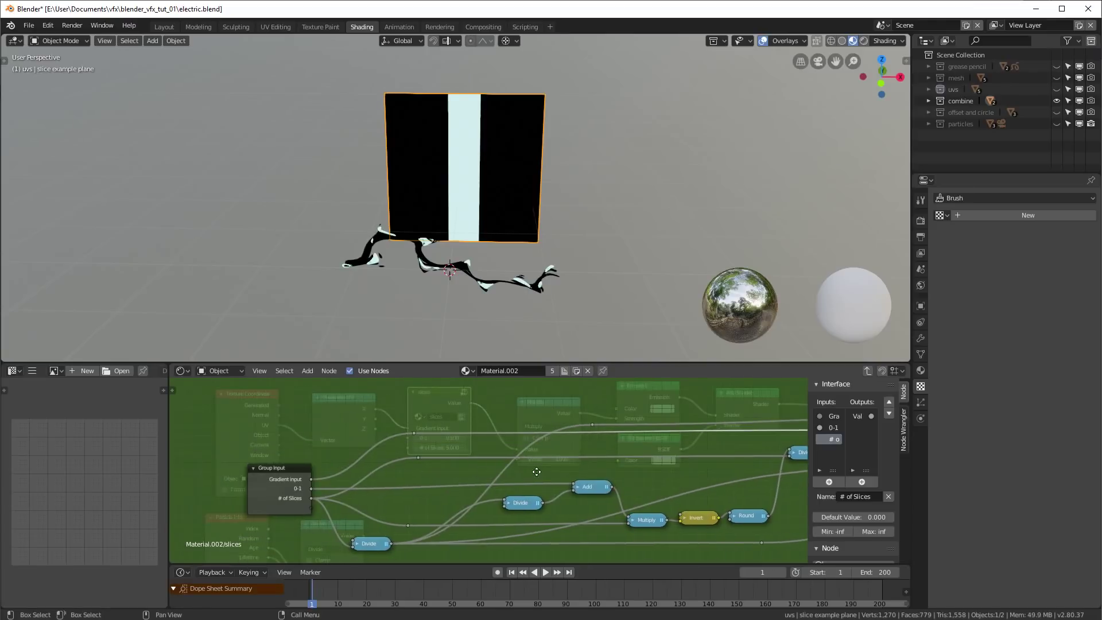
middle_click_drag(610, 466, 304, 464)
scroll(597, 450, "right", 2, "ctrl")
scroll(529, 456, "up", 2)
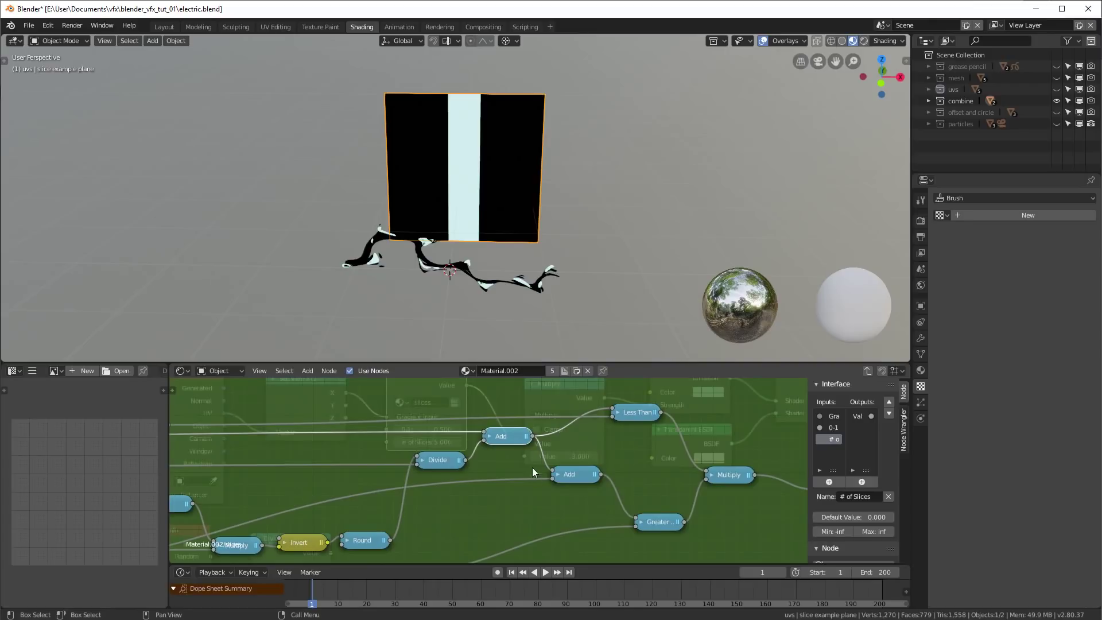
- Select the Less Than node and trace its incoming links back to the Group Input
left_click(637, 411)
scroll(622, 410, "down", 2)
middle_click_drag(373, 450, 623, 426)
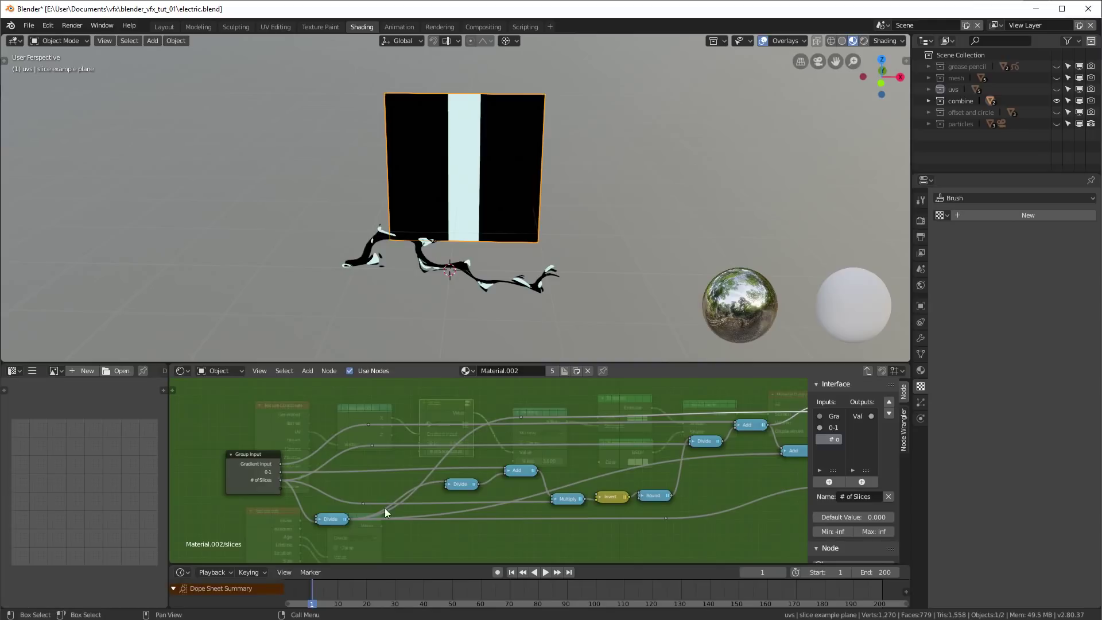
middle_click_drag(798, 437, 520, 465)
- Trace the incoming links of the last Add node and of the Greater Than node it feeds
scroll(561, 463, "up", 2)
middle_click_drag(576, 440, 566, 409)
scroll(508, 446, "down", 2)
middle_click_drag(507, 445, 597, 435)
middle_click_drag(315, 503, 428, 488)
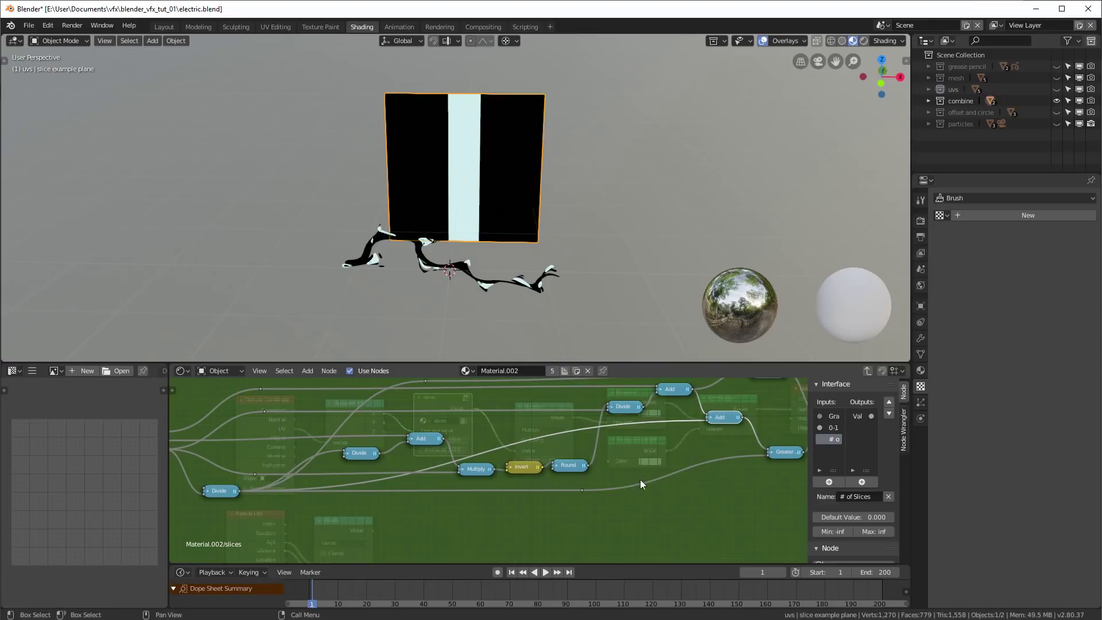
scroll(611, 465, "right", 3, "ctrl")
left_click(712, 448)
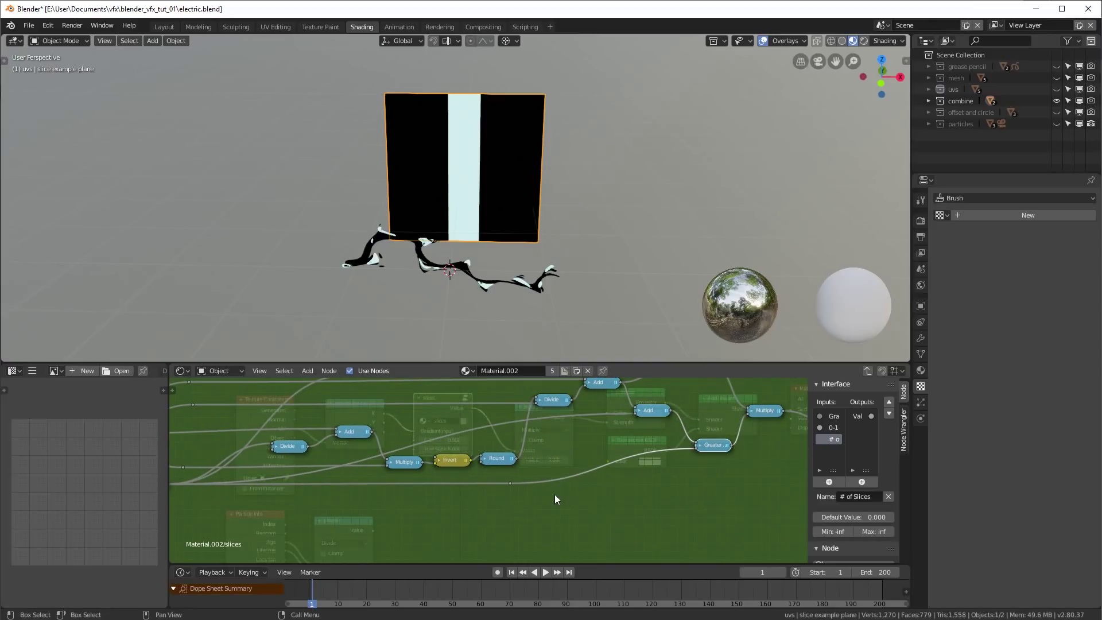
- Follow the slices group through to its Group Output, then leave the group and preview the slices node's output
middle_click_drag(558, 495, 698, 472)
scroll(768, 476, "down", 1)
middle_click_drag(761, 458, 562, 494)
scroll(631, 445, "up", 2)
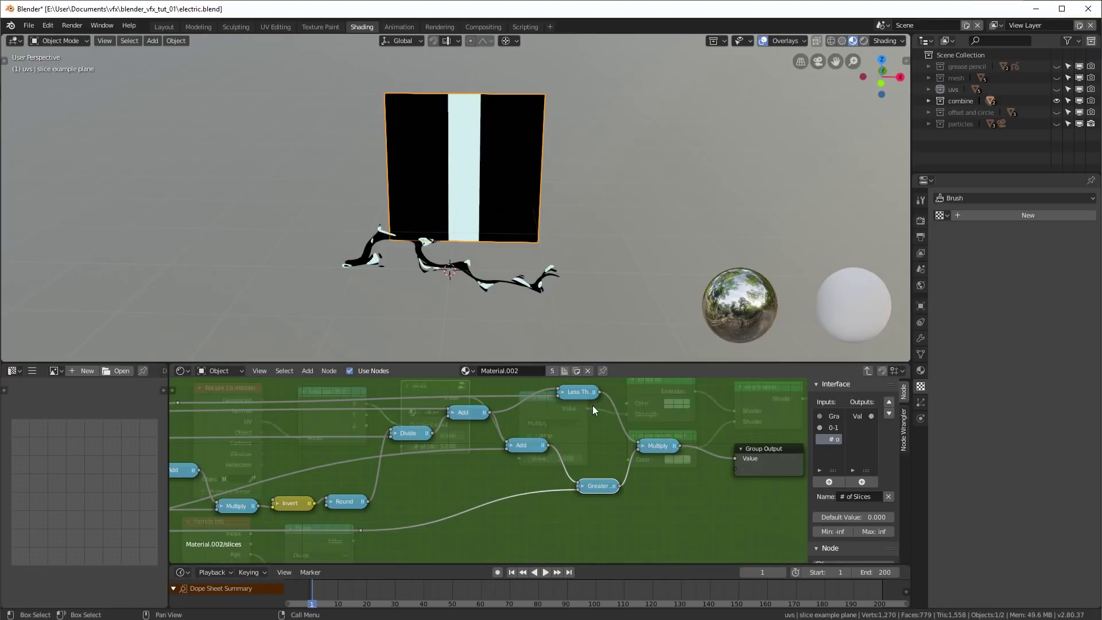
key("Tab")
middle_click_drag(524, 536, 517, 514)
left_click(393, 436, "ctrl+shift")
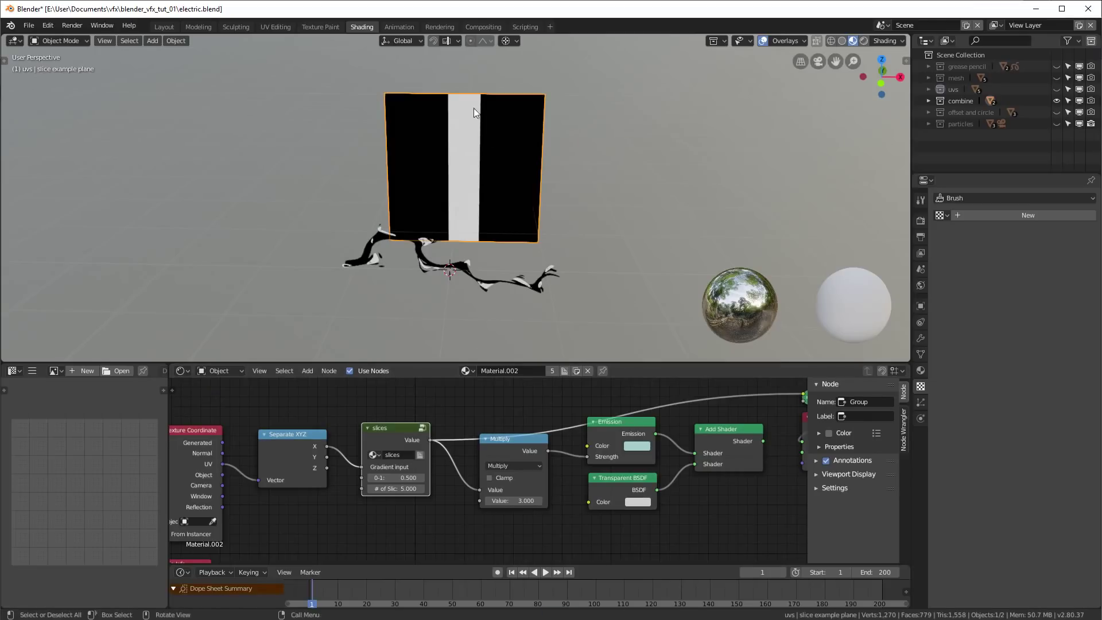
- Set the slices node's 0-1 value to 0.800 and preview the Add Shader output on the material
mouse_move(396, 477)
left_mouse_down()
mouse_move(429, 477)
mouse_move(365, 477)
mouse_move(432, 477)
mouse_move(370, 477)
mouse_move(429, 478)
mouse_move(370, 477)
mouse_move(410, 478)
left_mouse_up()
scroll(665, 499, "down", 3)
middle_click_drag(673, 501, 569, 504)
left_click(580, 445, "ctrl+shift")
- Arrange the Particle Info and Divide nodes side by side below the Texture Coordinate node
middle_click_drag(385, 531, 598, 460)
scroll(481, 481, "up", 5)
middle_click_drag(452, 477, 493, 447)
scroll(458, 460, "down", 1)
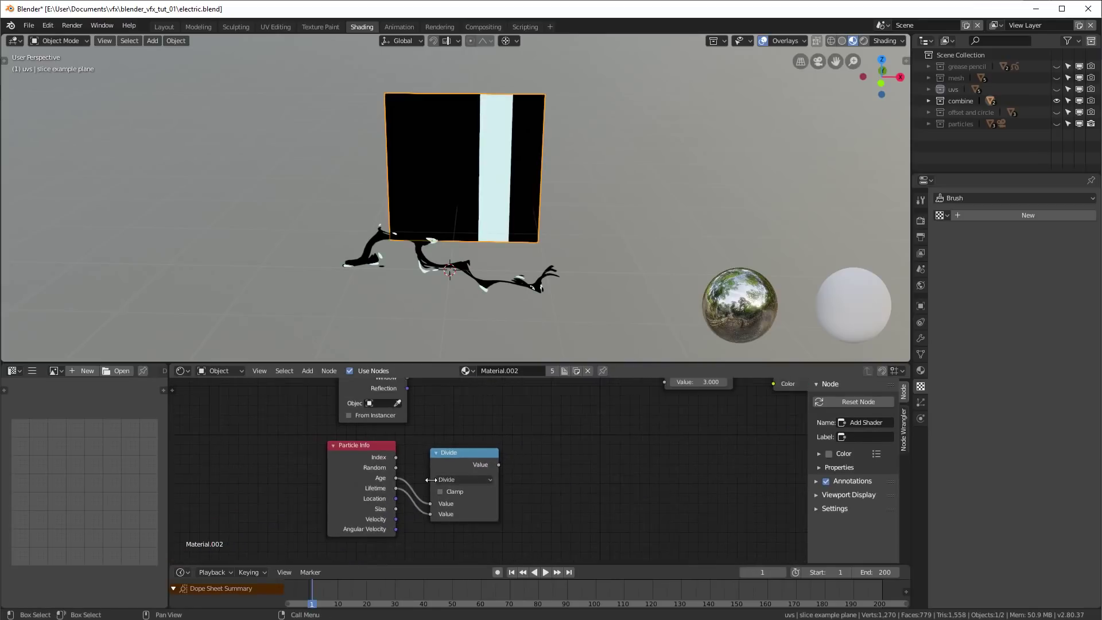
middle_click_drag(428, 478, 477, 467)
left_click_drag(411, 439, 420, 453)
left_click_drag(497, 451, 492, 447)
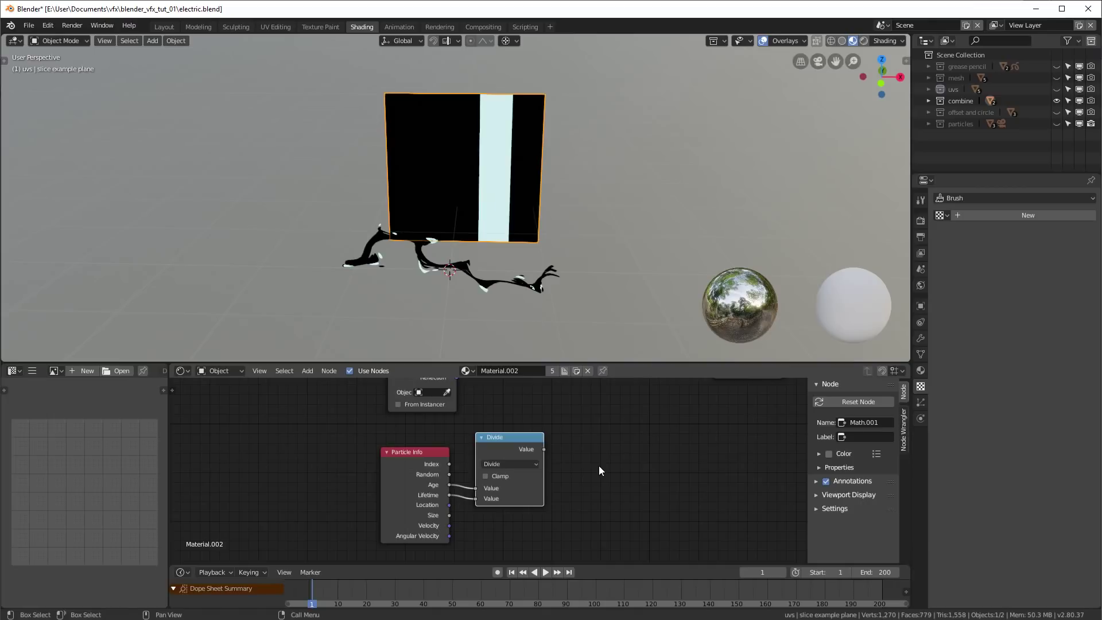
mouse_move(411, 451)
left_mouse_down()
mouse_move(415, 460)
mouse_move(407, 448)
left_mouse_up()
- Connect the Divide node's Value output to the 0-1 input of the slices node
scroll(594, 457, "down", 1)
middle_click_drag(594, 457, 560, 500)
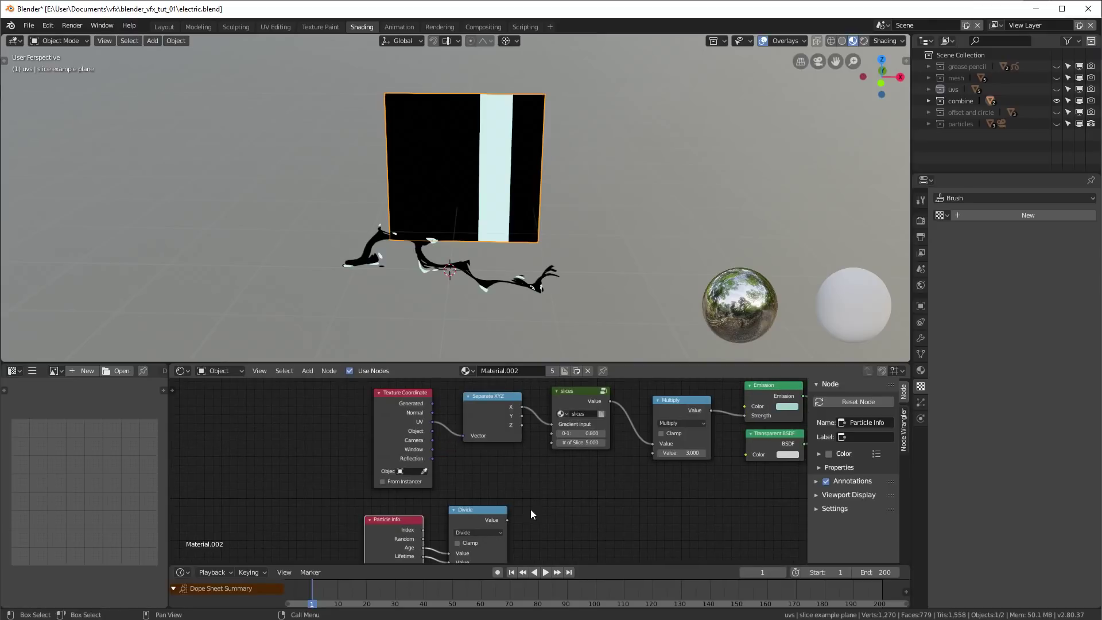
left_click_drag(507, 519, 552, 433)
scroll(631, 482, "down", 1)
middle_click_drag(615, 486, 501, 511)
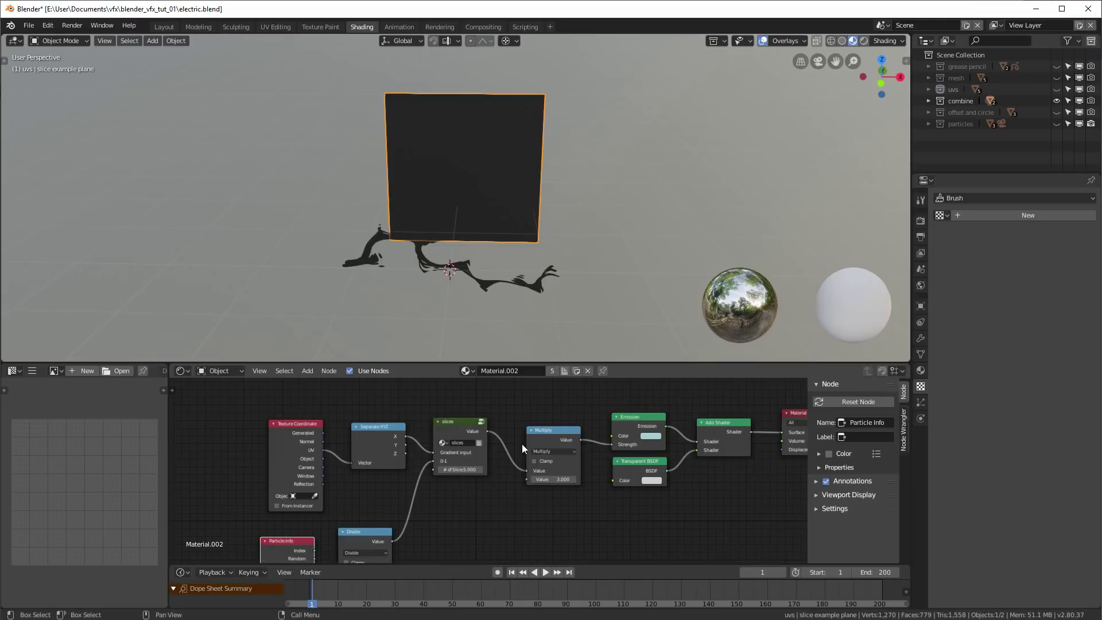
- Switch the viewport to solid shading and show only the particles collection in place of combine
key("ctrl+Tab")
left_click(436, 274)
middle_click_drag(529, 272, 549, 266)
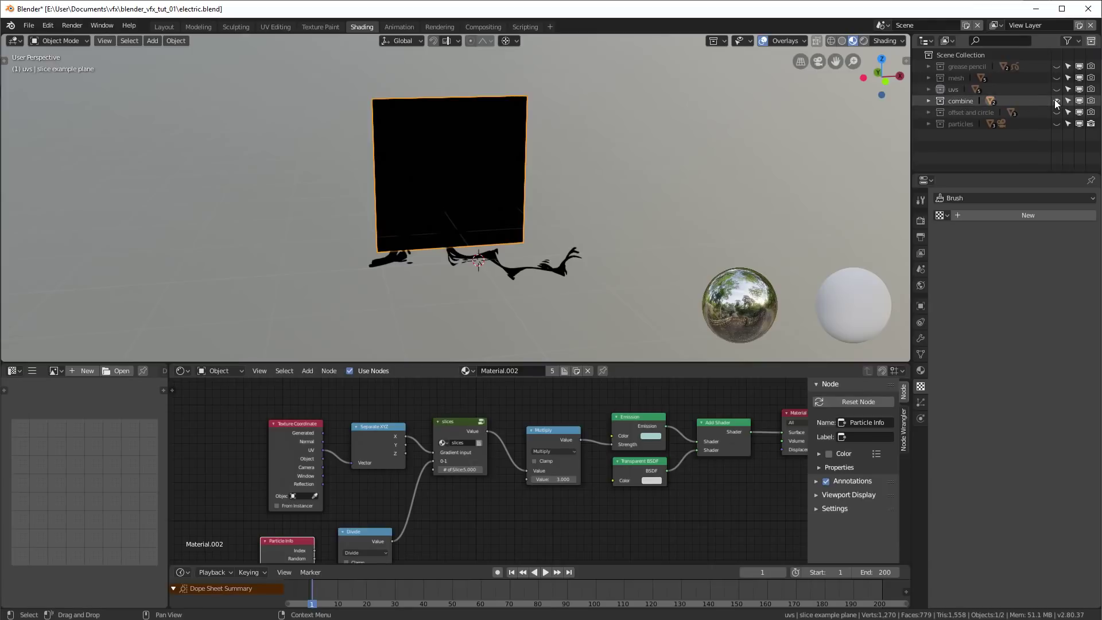
left_click(842, 41)
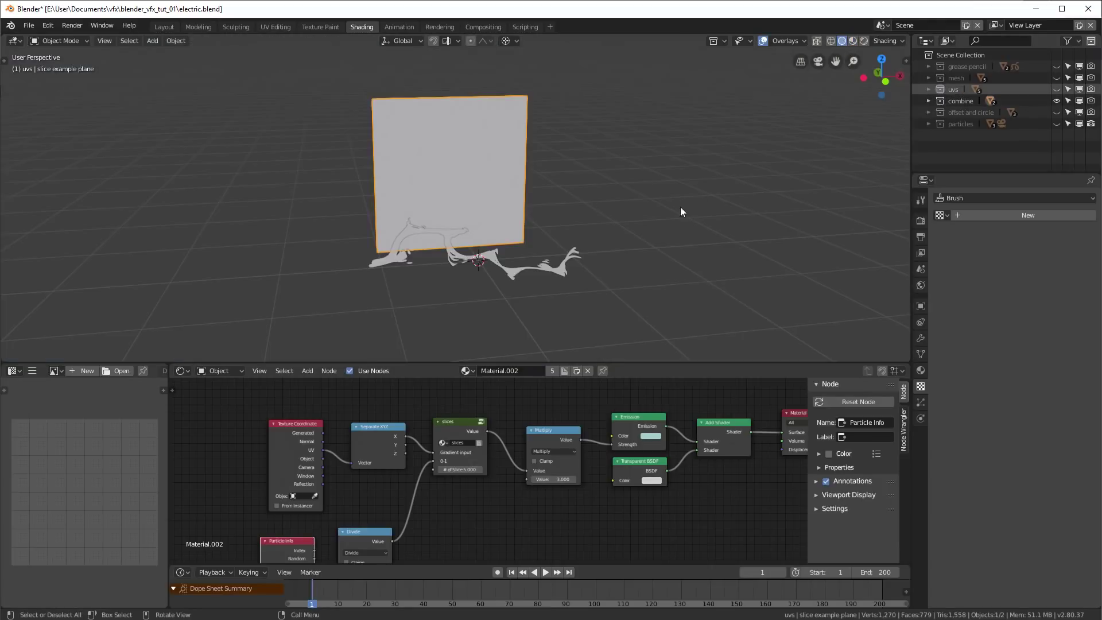
left_click(1057, 102)
left_click(1059, 112)
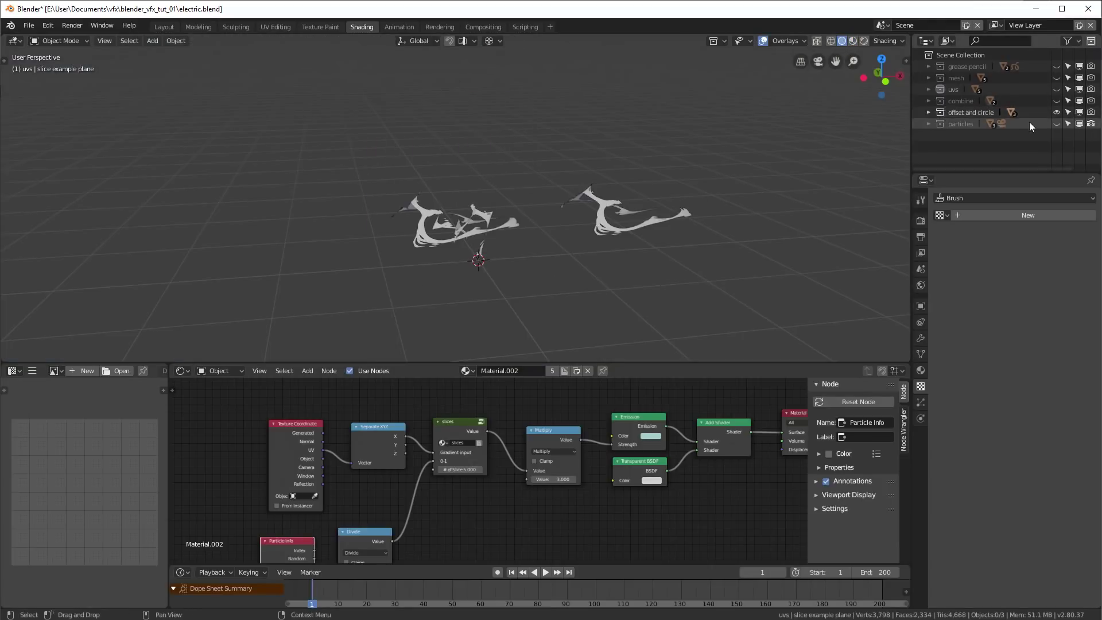
left_click(1059, 112)
left_click(1056, 124)
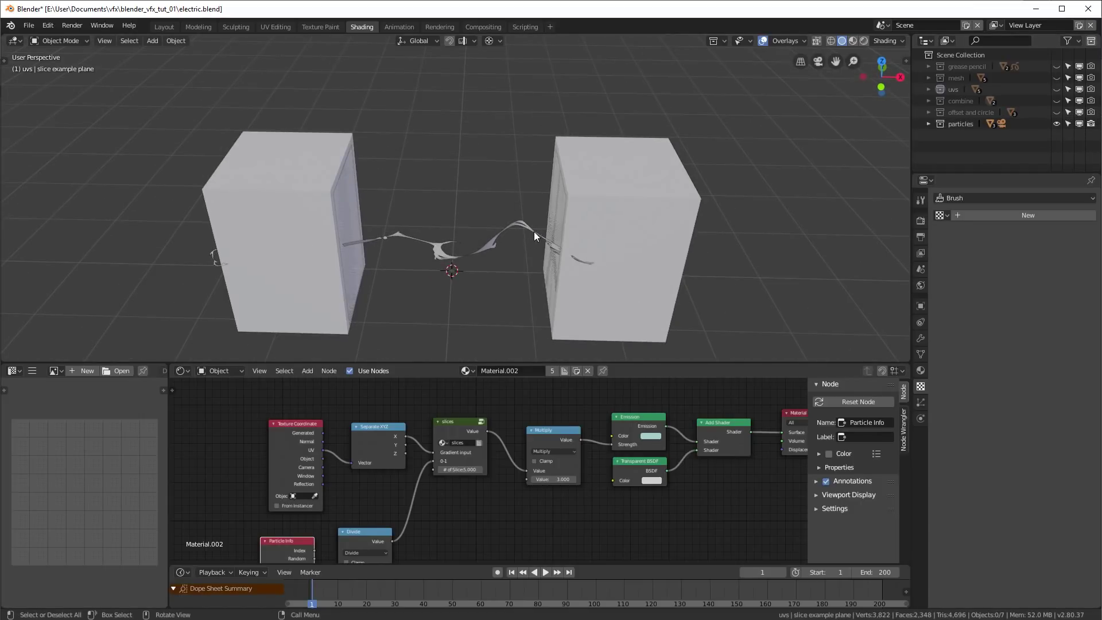
- Select the contact spawn planes between the cubes, view them in isolation and among the cubes, and scrub to frame 7
left_click(511, 226)
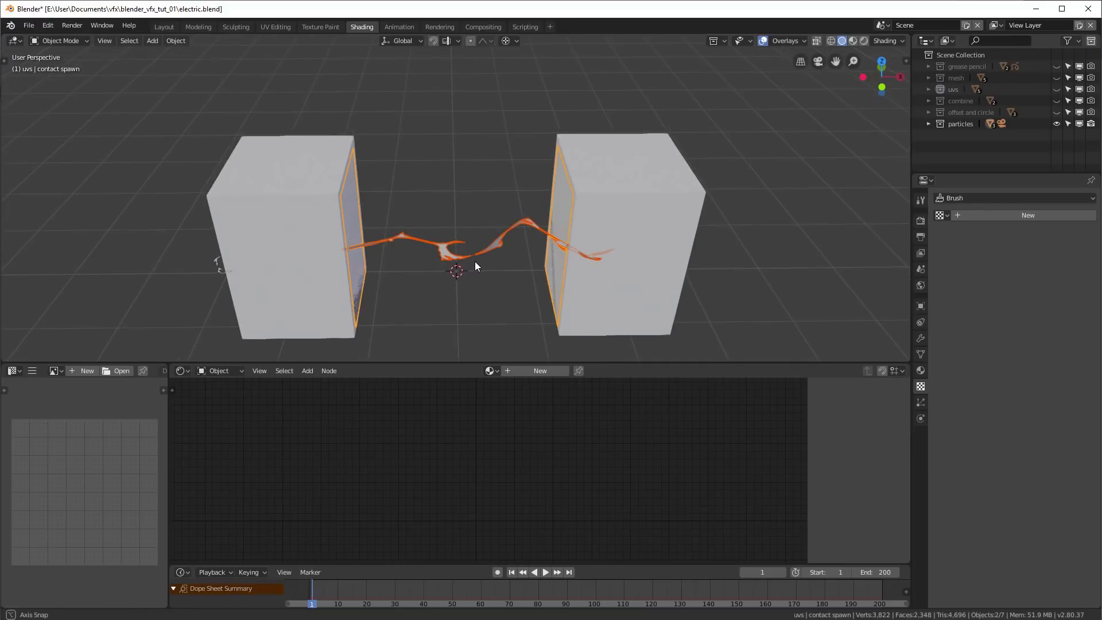
key("KP_Divide")
middle_click_drag(475, 266, 515, 219)
key("KP_Divide")
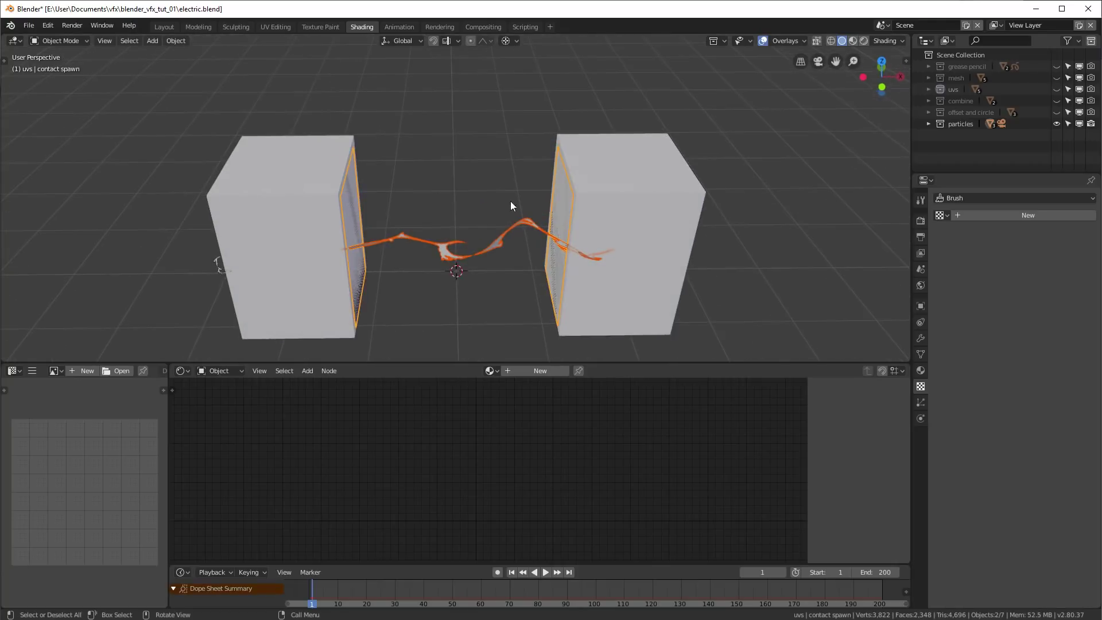
middle_click_drag(536, 252, 374, 161)
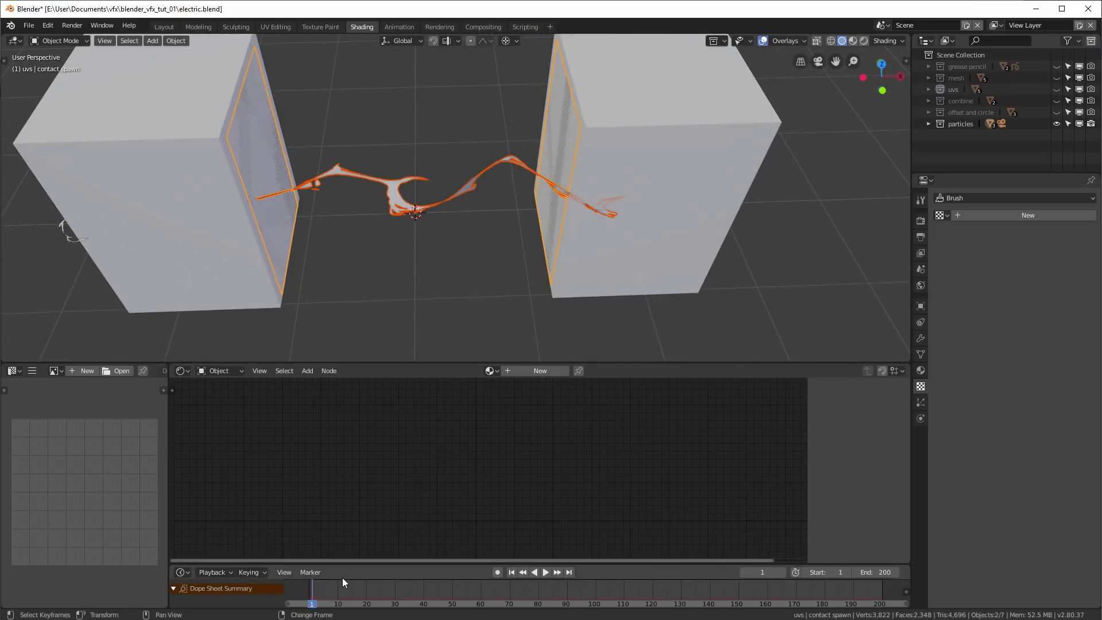
left_click_drag(314, 583, 329, 584)
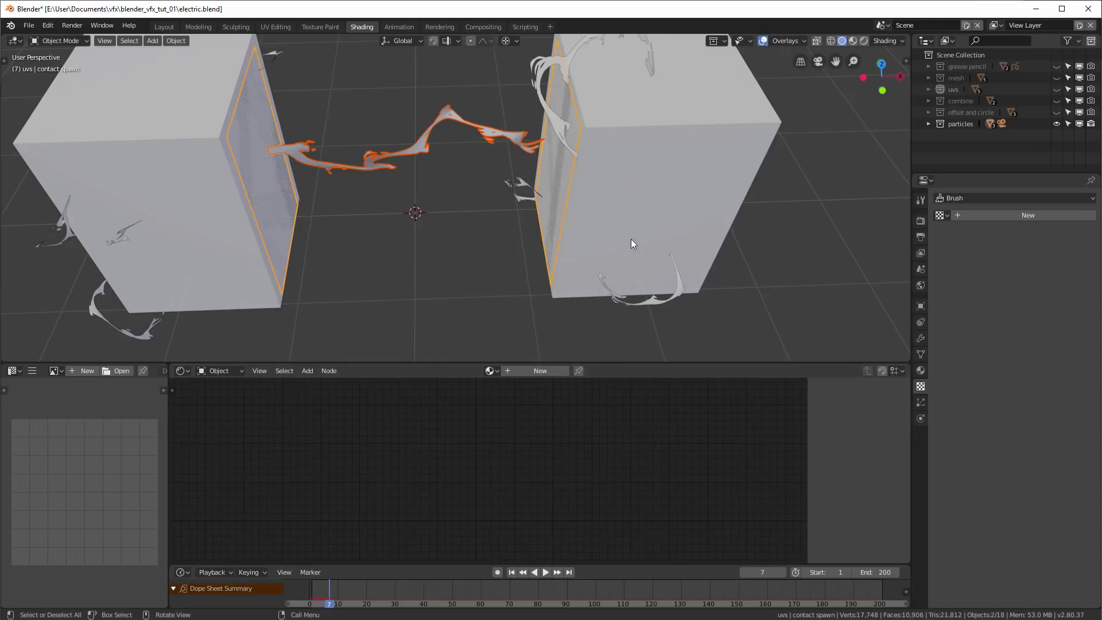
- Isolate the contact spawn planes and play the animation up to frame 43
key("KP_Divide")
left_click(545, 573)
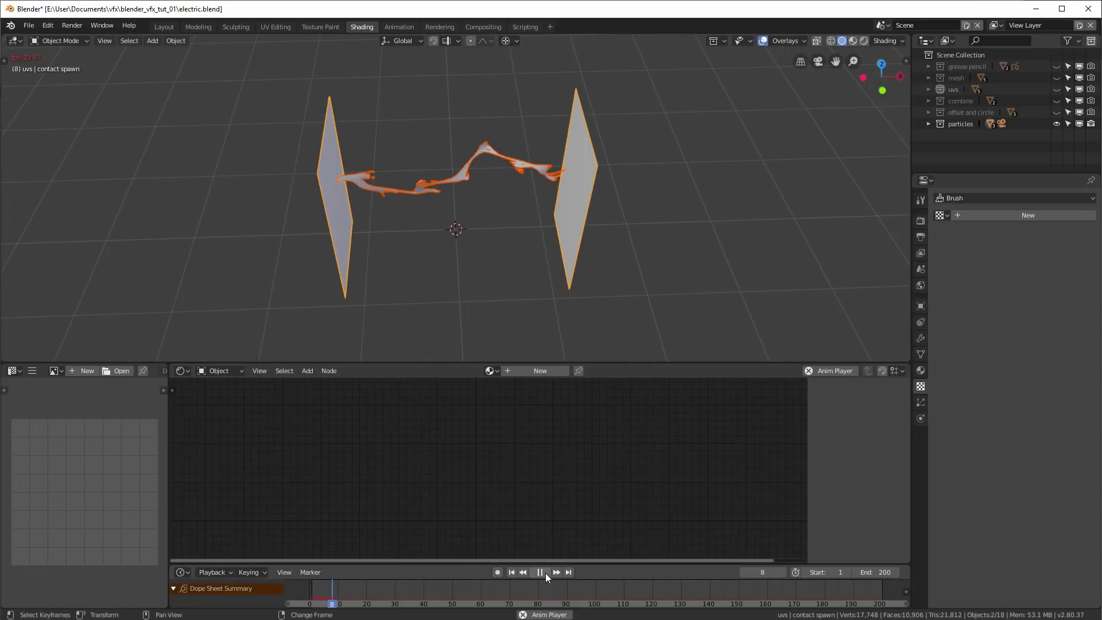
left_click(545, 573)
mouse_move(588, 191)
middle_mouse_down()
mouse_move(519, 252)
mouse_move(517, 161)
middle_mouse_up()
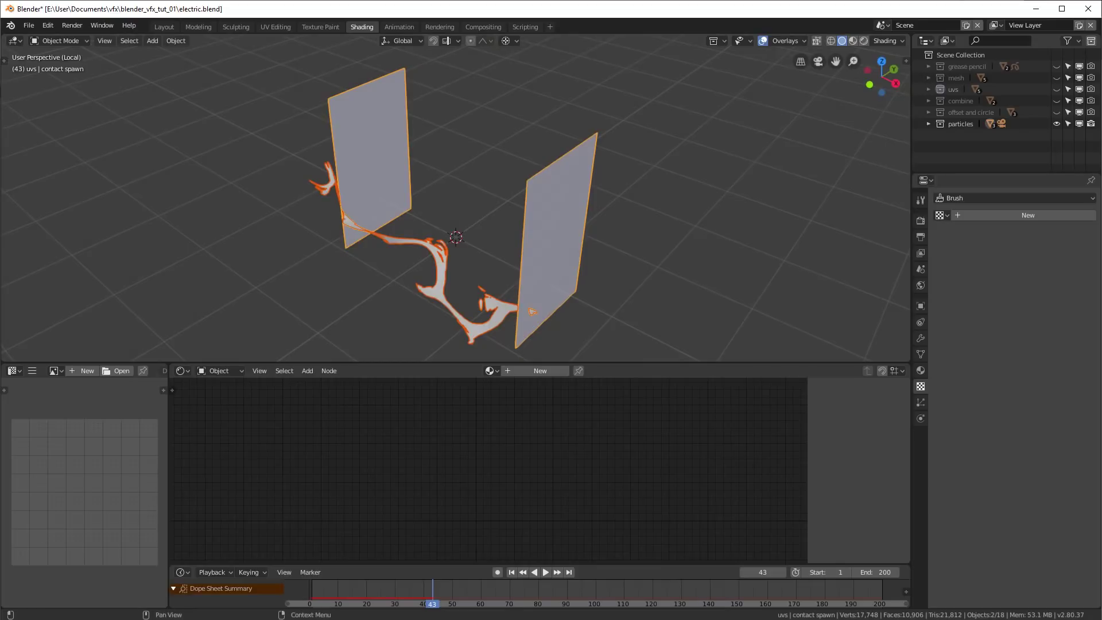
- Review the Rotation settings of the contact spawn particle system, scrub to frame 36 and leave local view
left_click(921, 402)
left_click(936, 370)
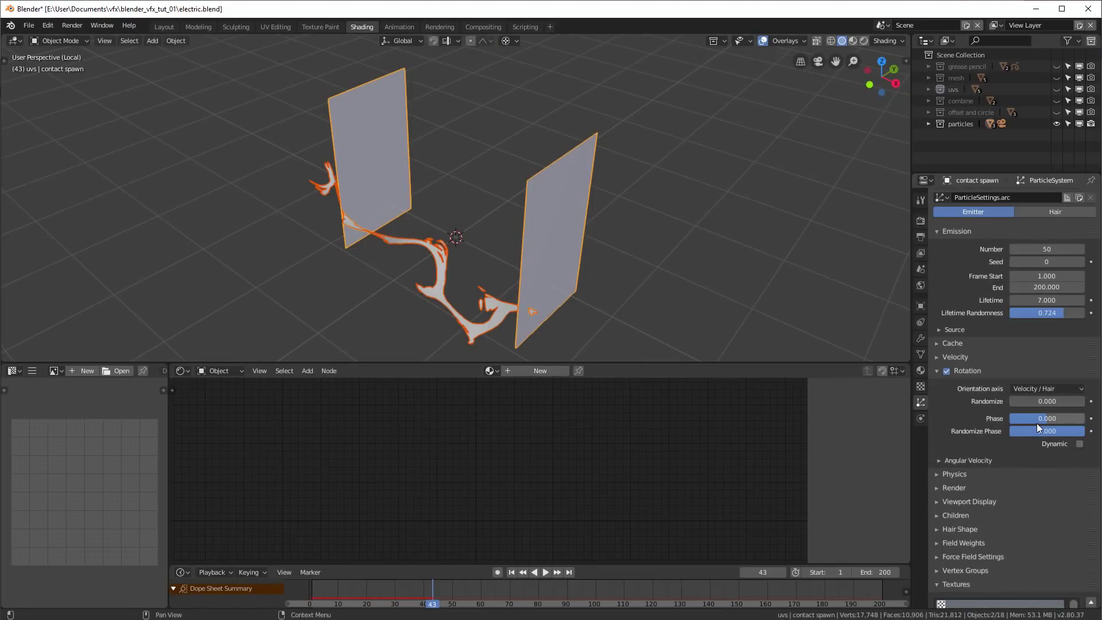
middle_click_drag(546, 247, 631, 250)
right_click_drag(428, 595, 394, 587)
mouse_move(395, 587)
left_mouse_down()
mouse_move(415, 585)
mouse_move(383, 585)
mouse_move(414, 584)
left_mouse_up()
key("space")
middle_click_drag(573, 246, 682, 241)
key("KP_Divide")
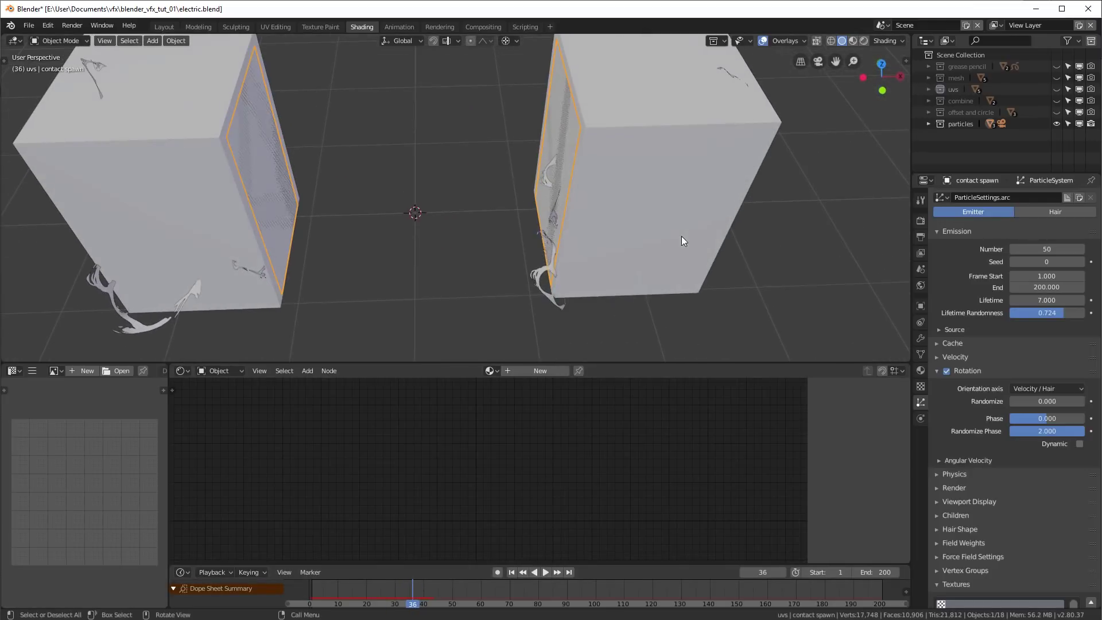
- Isolate the cube that emits the box particles and scrub to frame 28 to examine its arcs
left_click(670, 128)
scroll(723, 236, "down", 5)
middle_click_drag(723, 236, 670, 222)
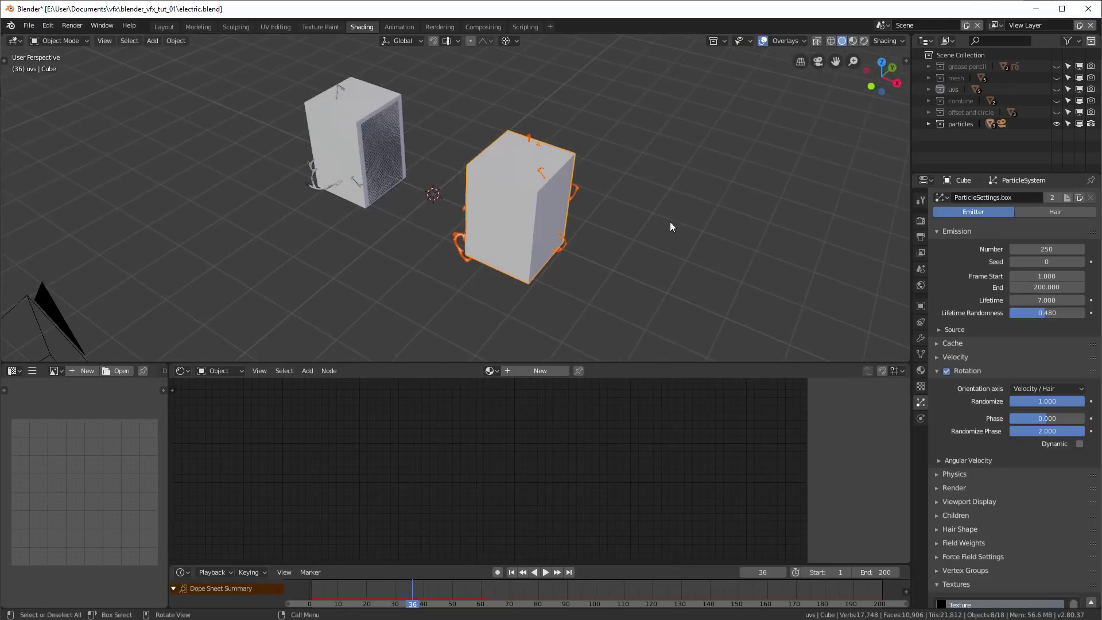
key("KP_Divide")
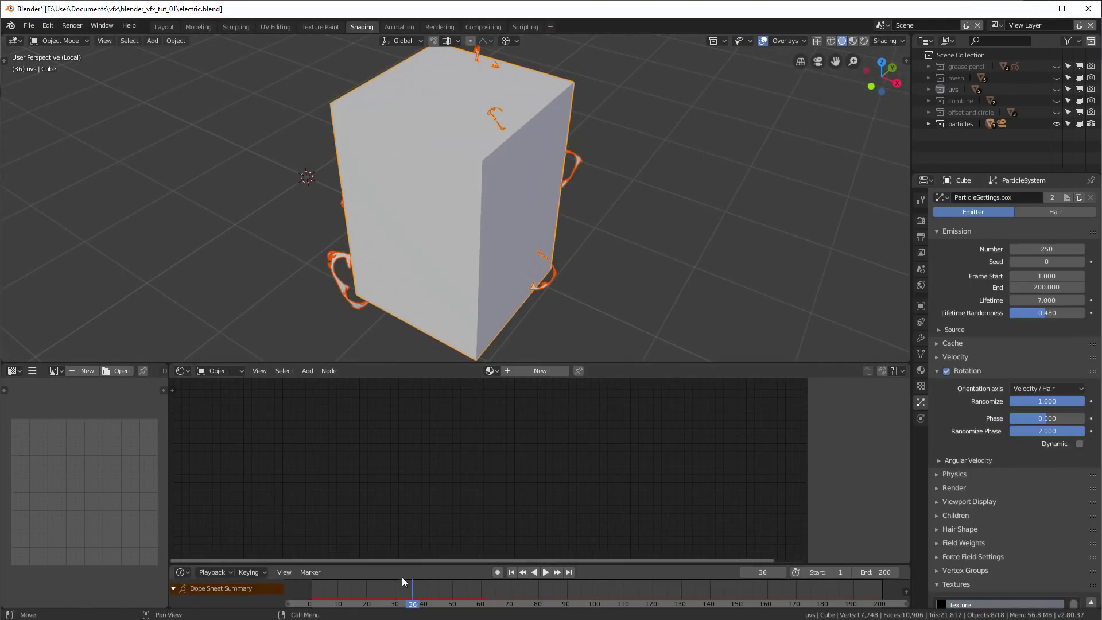
right_click_drag(411, 585, 389, 594)
middle_click_drag(652, 263, 581, 243)
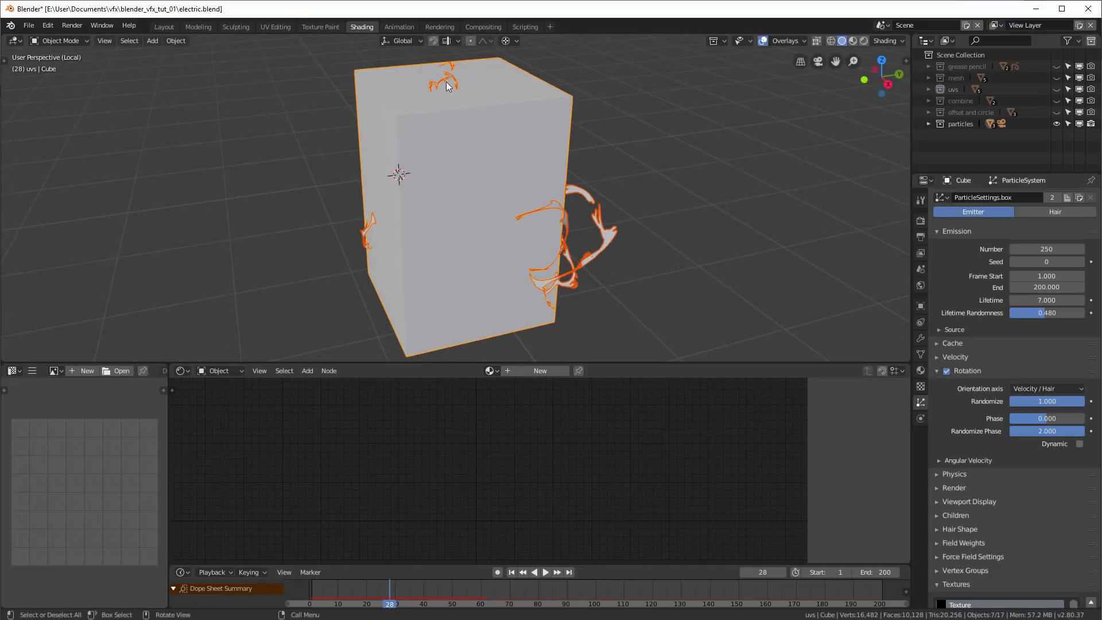
- Sketch temporary annotation curves along the arcs on the cube's top, side and lower edge
mouse_move(457, 89)
left_mouse_down()
mouse_move(443, 57)
mouse_move(411, 73)
mouse_move(425, 87)
left_mouse_up()
mouse_move(564, 187)
left_mouse_down()
mouse_move(604, 194)
mouse_move(618, 257)
mouse_move(552, 292)
mouse_move(501, 267)
left_mouse_up()
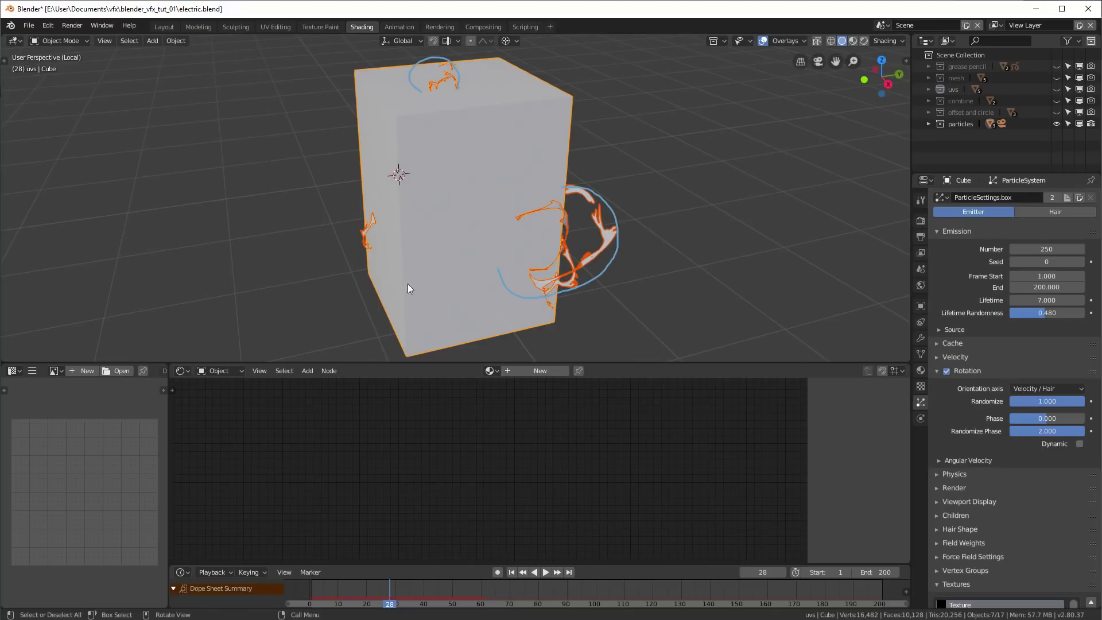
left_click_drag(384, 283, 354, 321)
mouse_move(553, 188)
left_mouse_down("ctrl")
mouse_move(608, 202)
mouse_move(603, 276)
mouse_move(509, 280)
left_mouse_up("ctrl")
mouse_move(401, 295)
left_mouse_down("ctrl")
mouse_move(360, 295)
mouse_move(353, 321)
left_mouse_up("ctrl")
left_click_drag(453, 98, 416, 80, "ctrl")
- Hide the particles collection, expand and show offset and circle, and leave local view
mouse_move(429, 120)
middle_mouse_down()
mouse_move(453, 186)
mouse_move(561, 184)
middle_mouse_up()
left_click(1057, 123)
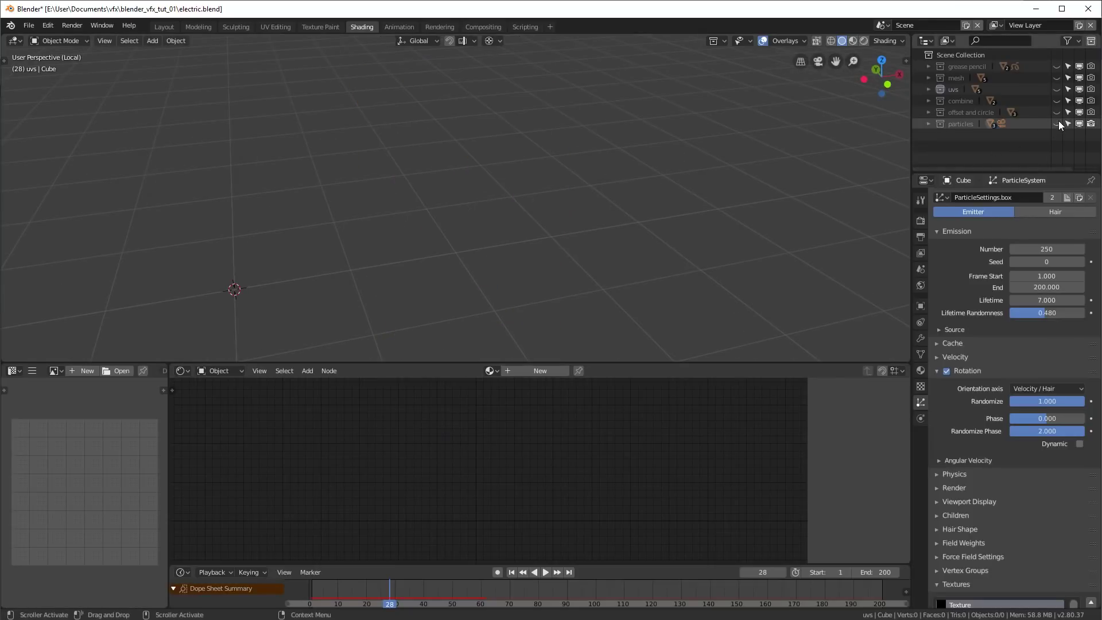
scroll(500, 205, "down", 5)
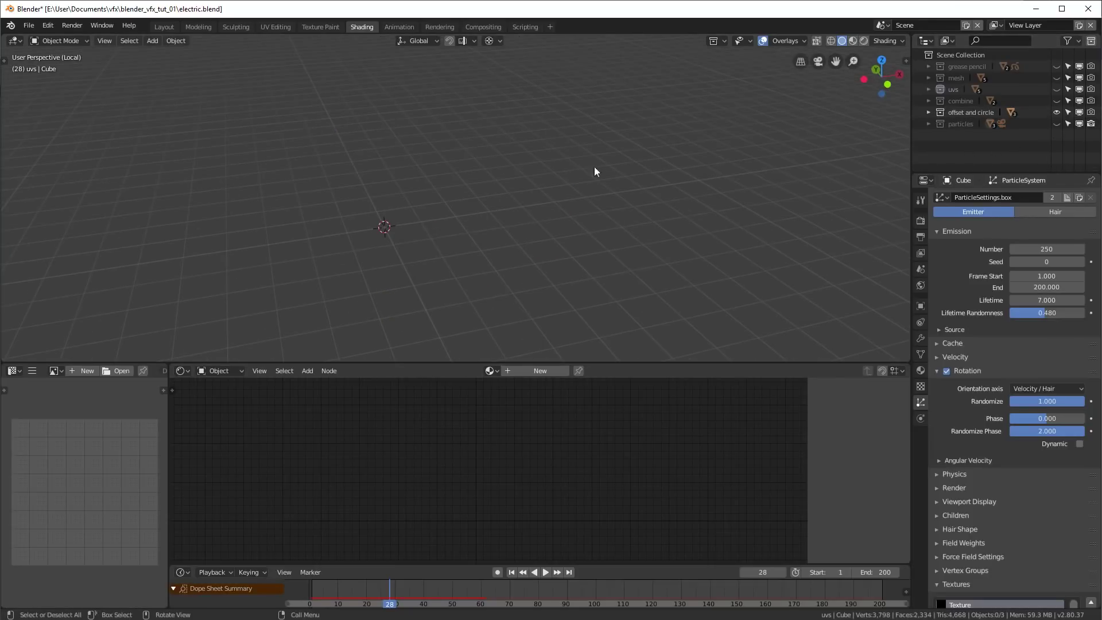
left_click(1057, 112)
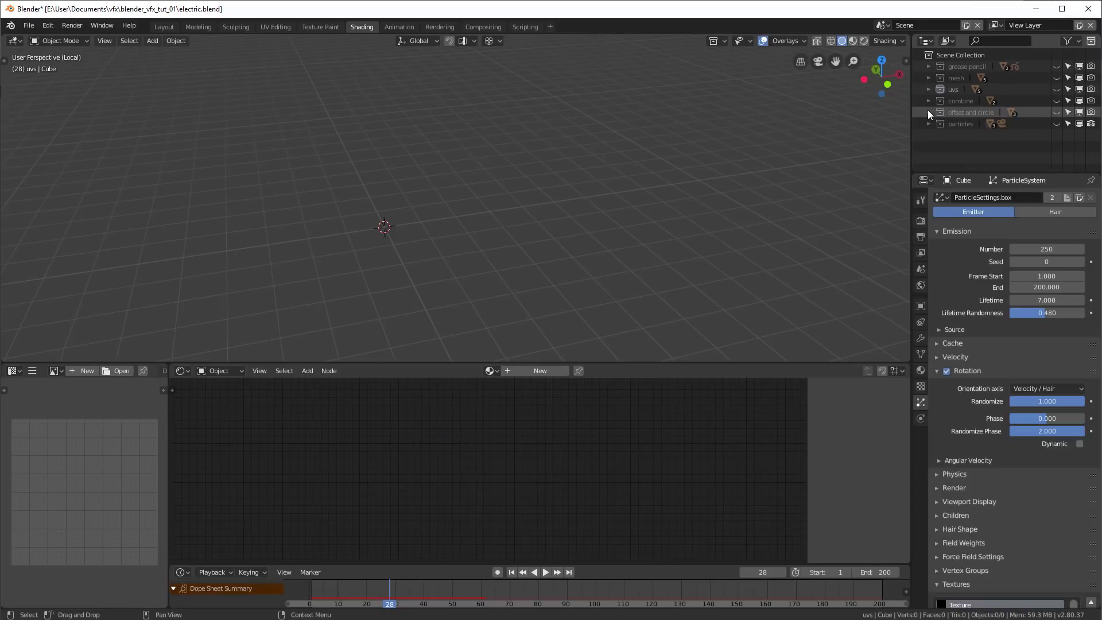
left_click(928, 112)
left_click(1056, 112)
key("KP_Divide")
- Select the offset mesh and view it briefly in isolation
middle_click_drag(617, 198, 499, 167)
left_click(529, 152)
key("KP_Divide")
- Select the circle mesh beside the offset mesh and view it briefly in isolation
key("KP_Divide")
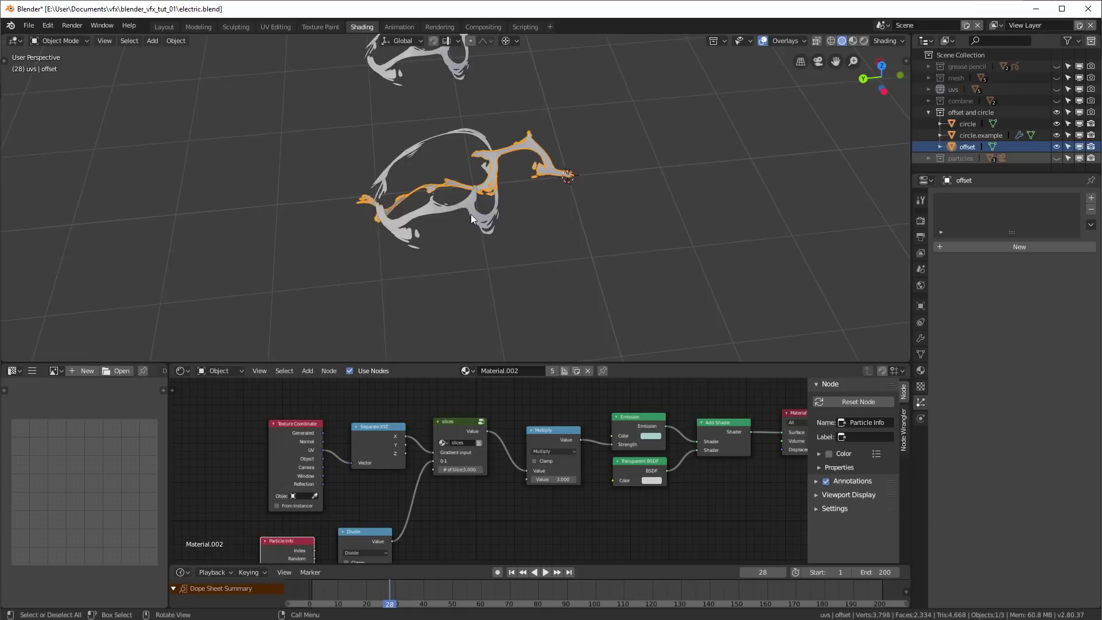
left_click(470, 214)
key("KP_Divide")
middle_click_drag(471, 214, 501, 178)
key("KP_Divide")
- Reselect the offset mesh and examine its position relative to the circle mesh and its origin from several sides
left_click(522, 147)
middle_click_drag(583, 130, 513, 196)
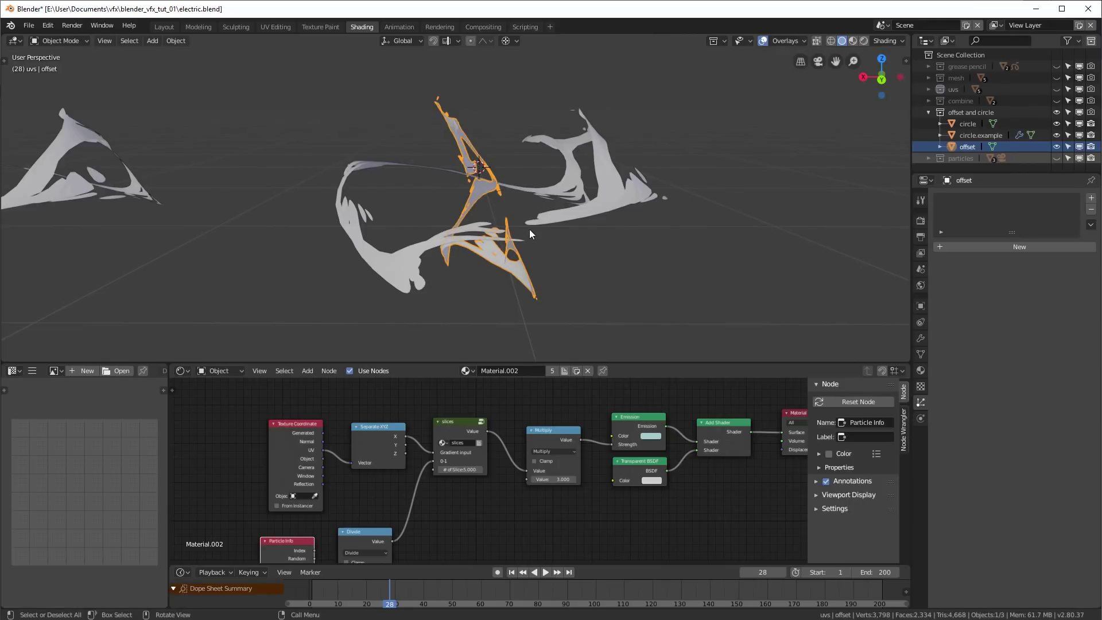
middle_click_drag(529, 229, 463, 216)
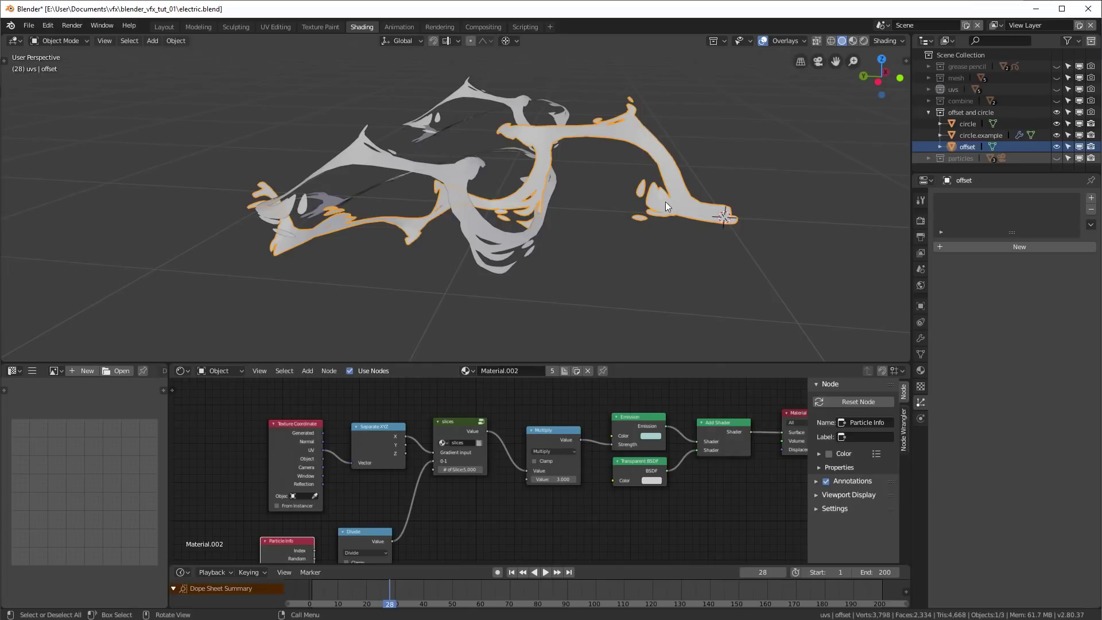
middle_click_drag(364, 229, 404, 161)
middle_click_drag(525, 230, 566, 204)
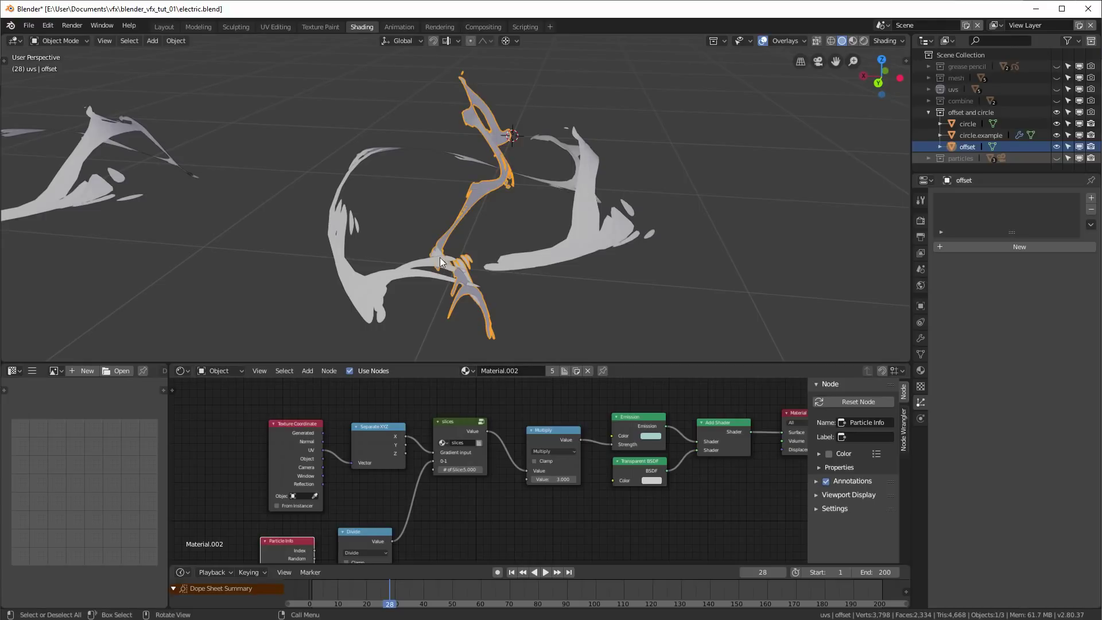
scroll(487, 220, "down", 4)
middle_click_drag(445, 182, 476, 212)
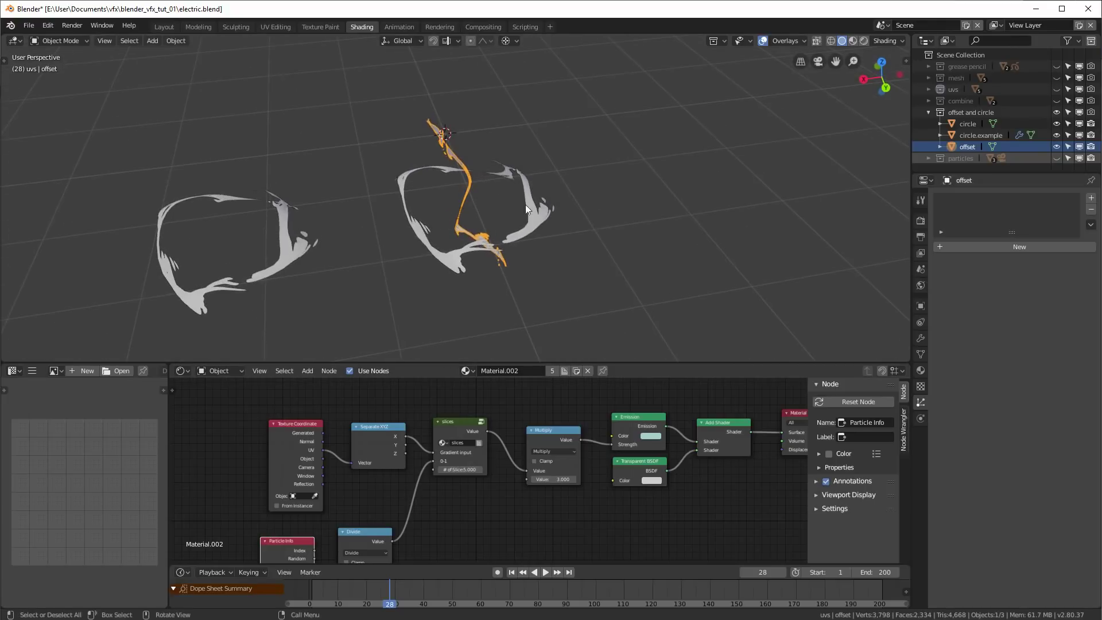
- Select the circle.example mesh and open its modifiers to review the Subdivision and Simple Deform Bend settings
left_click(276, 218)
middle_click_drag(295, 266, 387, 195, "shift")
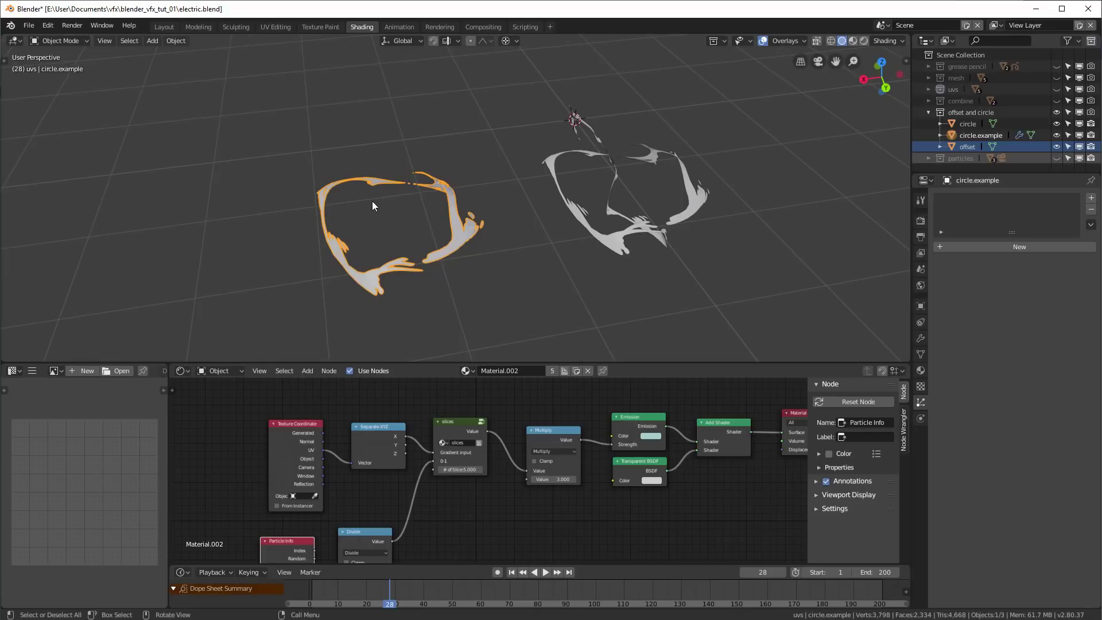
left_click(921, 338)
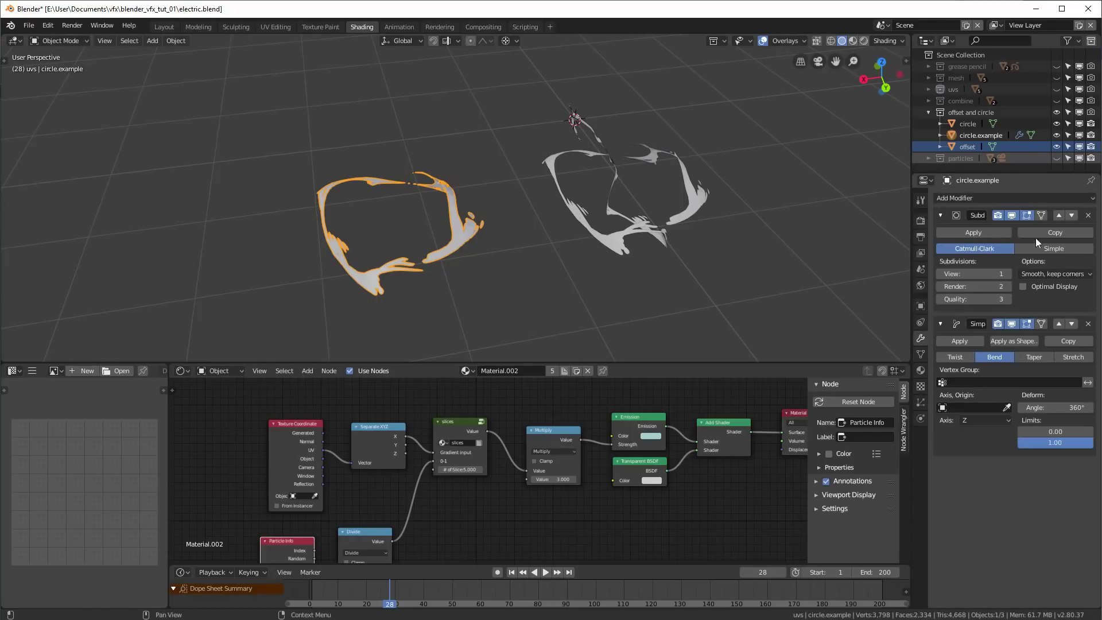
middle_click_drag(574, 260, 564, 259, "shift")
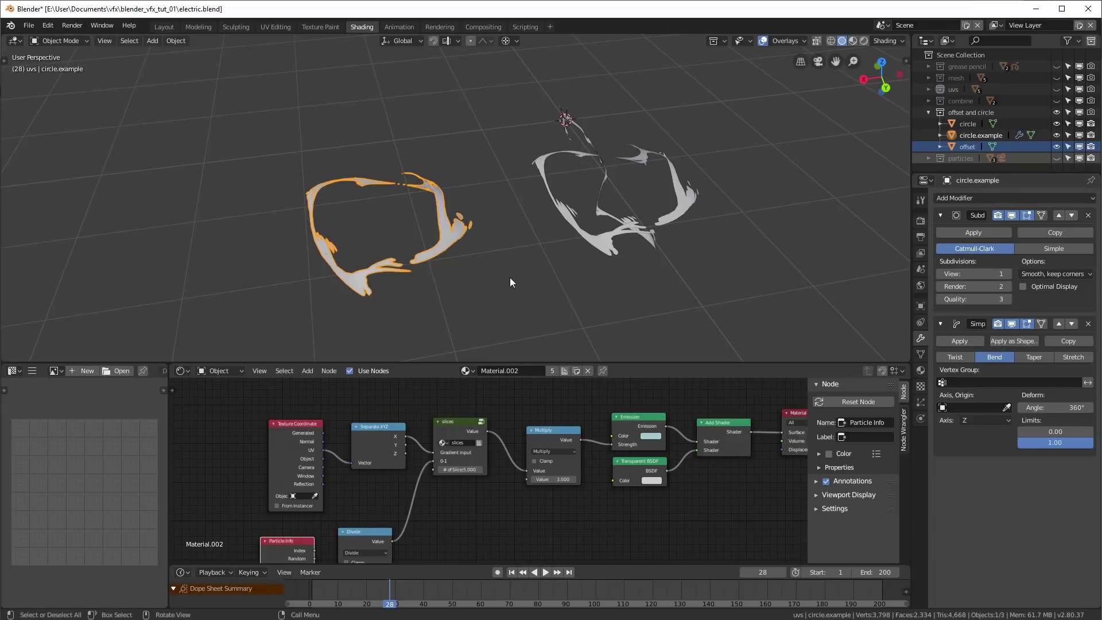
- Select the circle mesh, compare its shape with circle.example and check its modifier stack
middle_click_drag(511, 278, 373, 175)
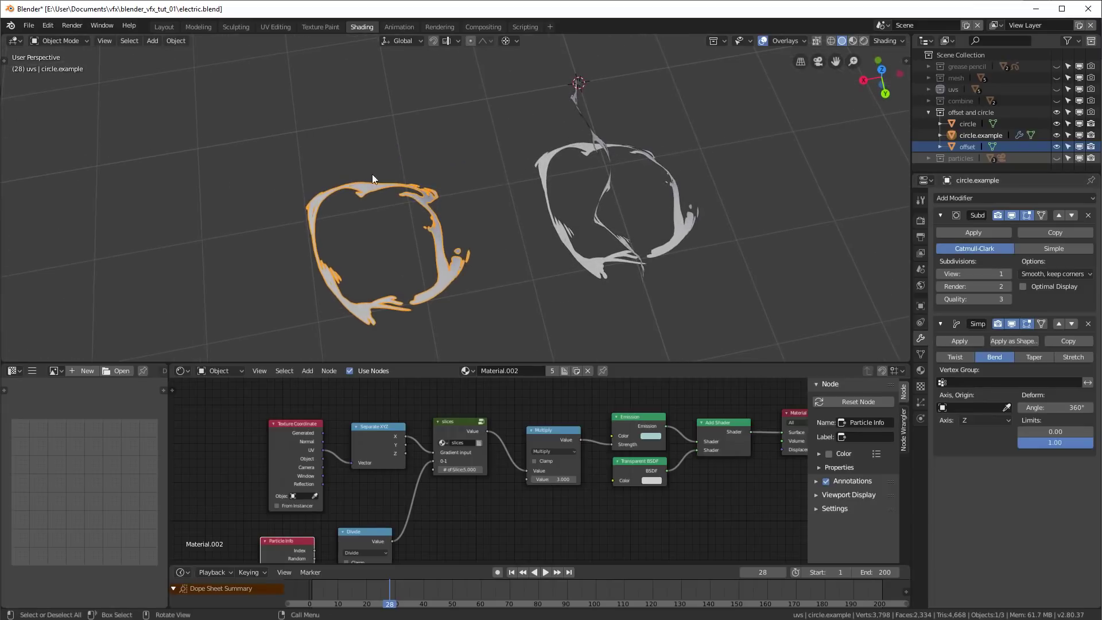
left_click(543, 177)
middle_click_drag(543, 176, 499, 185)
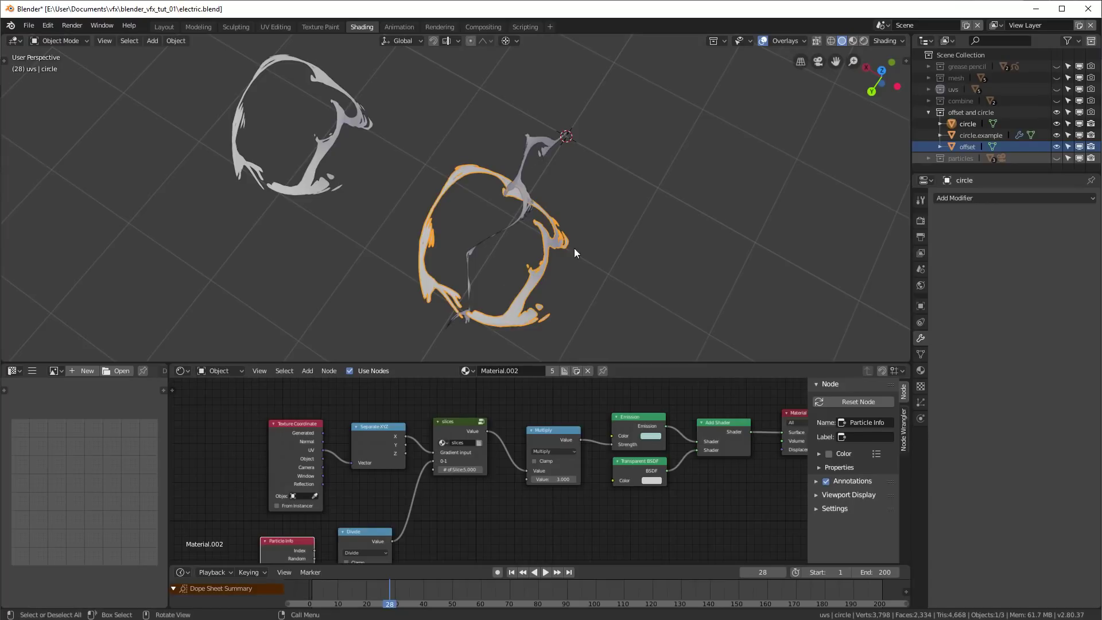
- Hide the offset and circle collection and show the particles collection with its two boxes
middle_click_drag(578, 246, 511, 195)
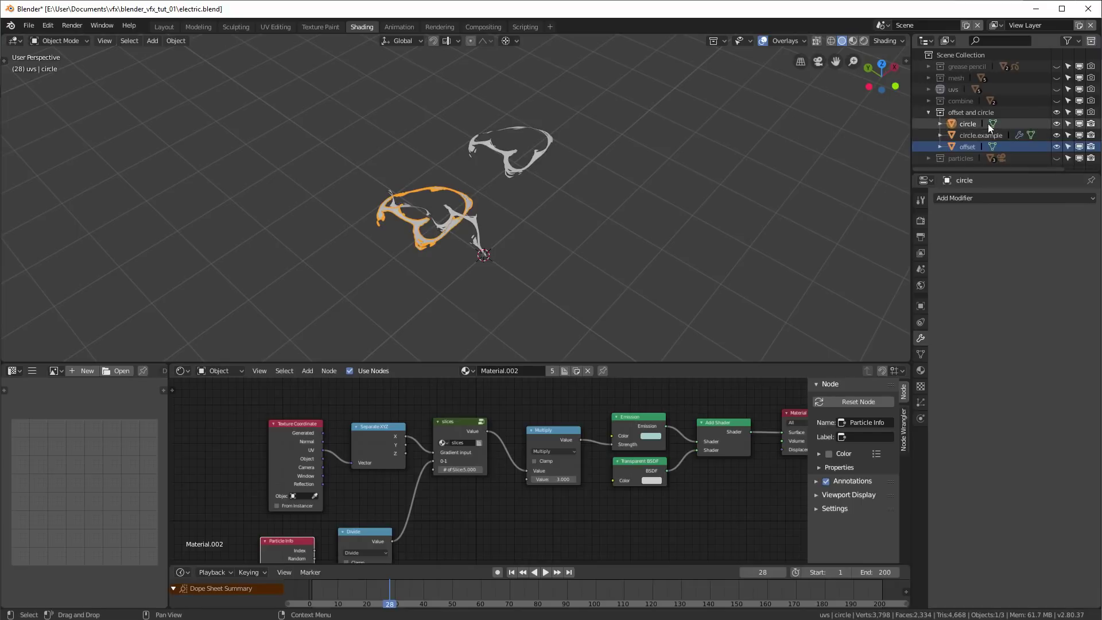
left_click_drag(1057, 113, 1059, 146)
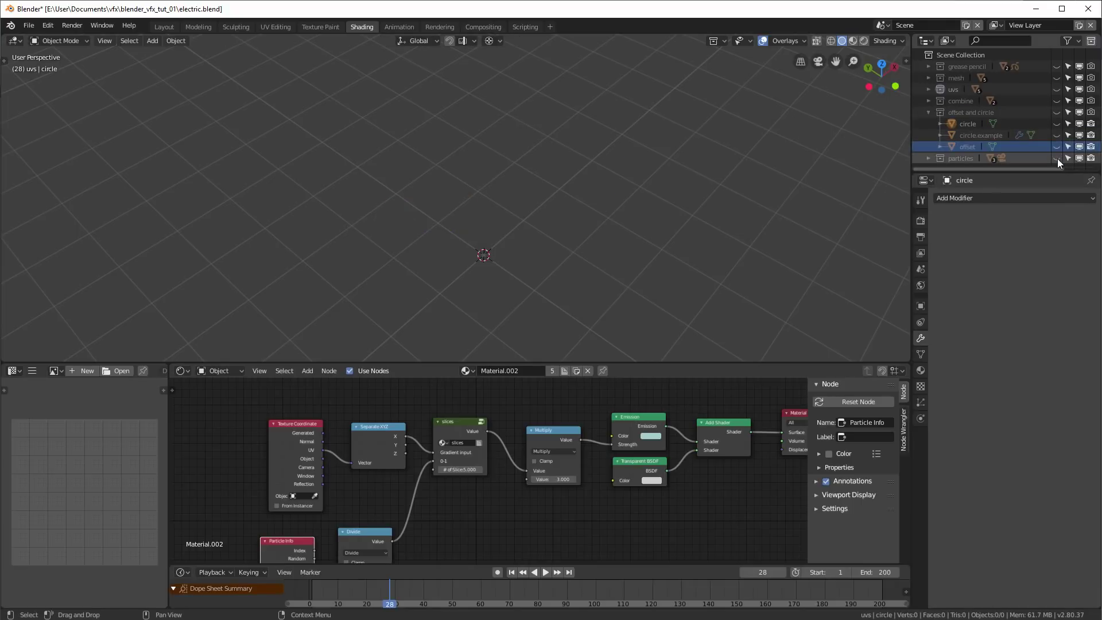
left_click(1057, 158)
left_click(971, 157)
middle_click_drag(638, 228, 637, 200)
- Select the box emitter nearer the +X side, open its particle settings and briefly play the animation
left_click(601, 212)
left_click(919, 401)
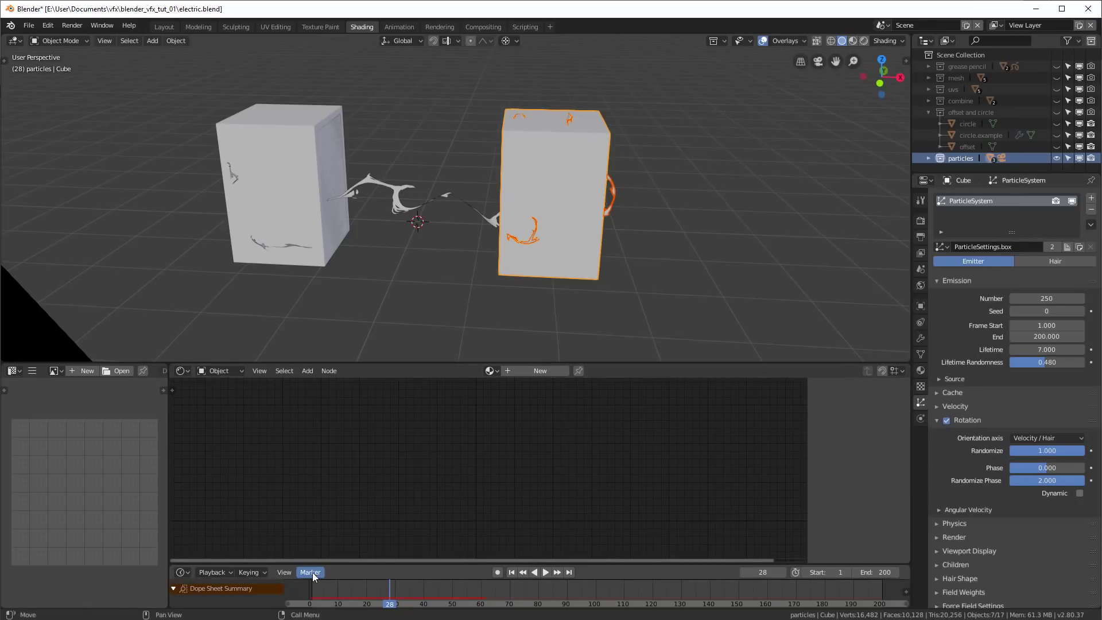
key("space")
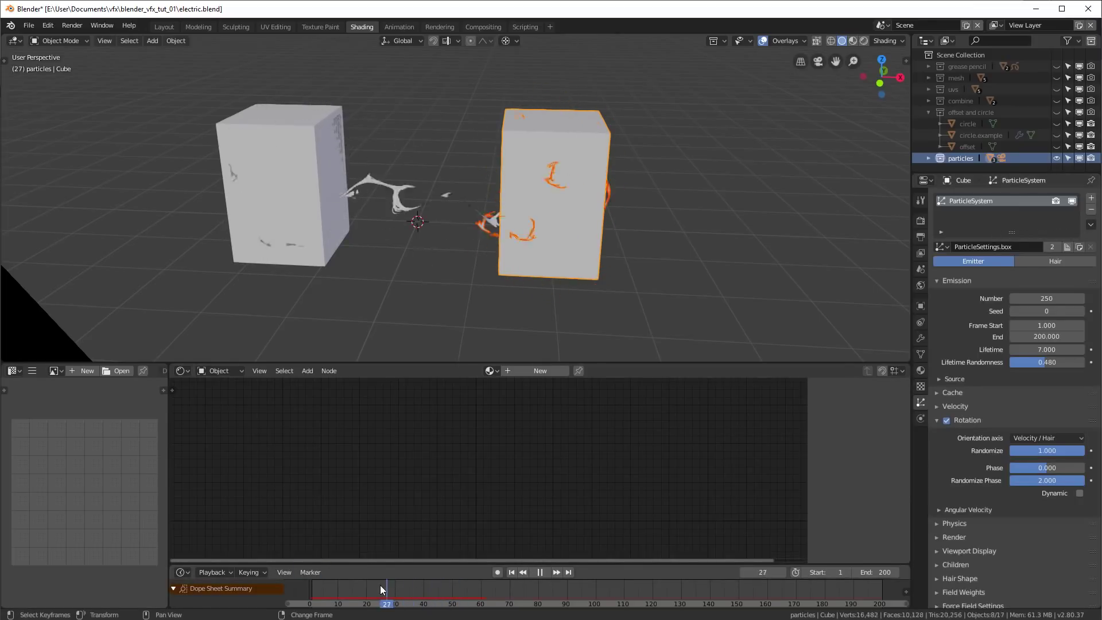
key("space")
- Open the texture used by the cube's particle system, go to frame 51 and review its Blend and Mapping settings
scroll(1049, 485, "down", 5)
left_click(1089, 585)
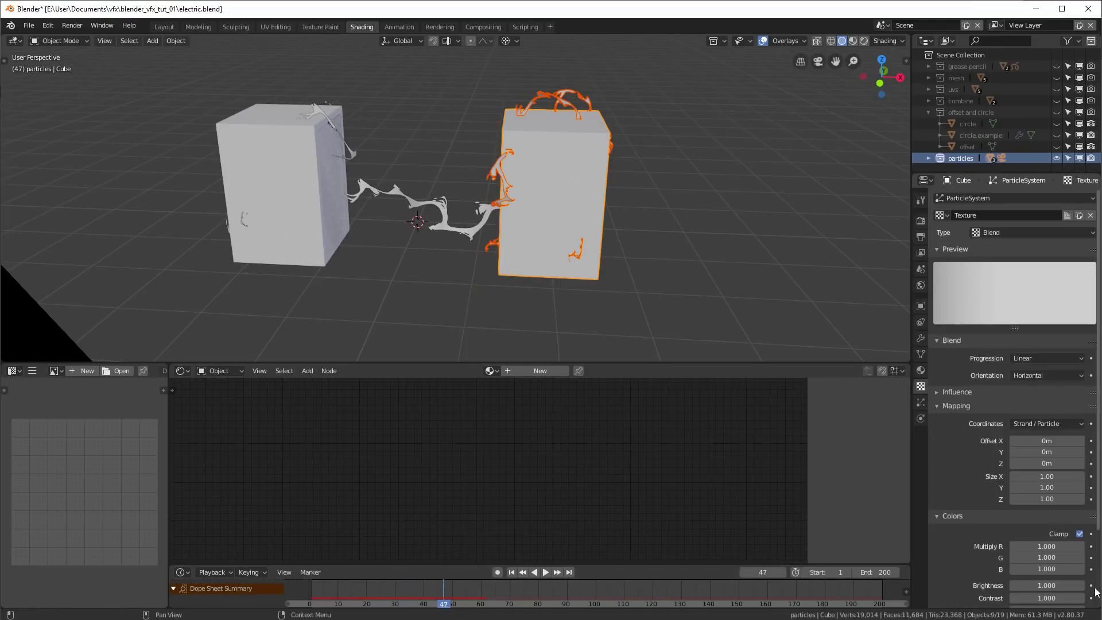
left_click_drag(364, 584, 455, 603)
scroll(995, 481, "down", 1)
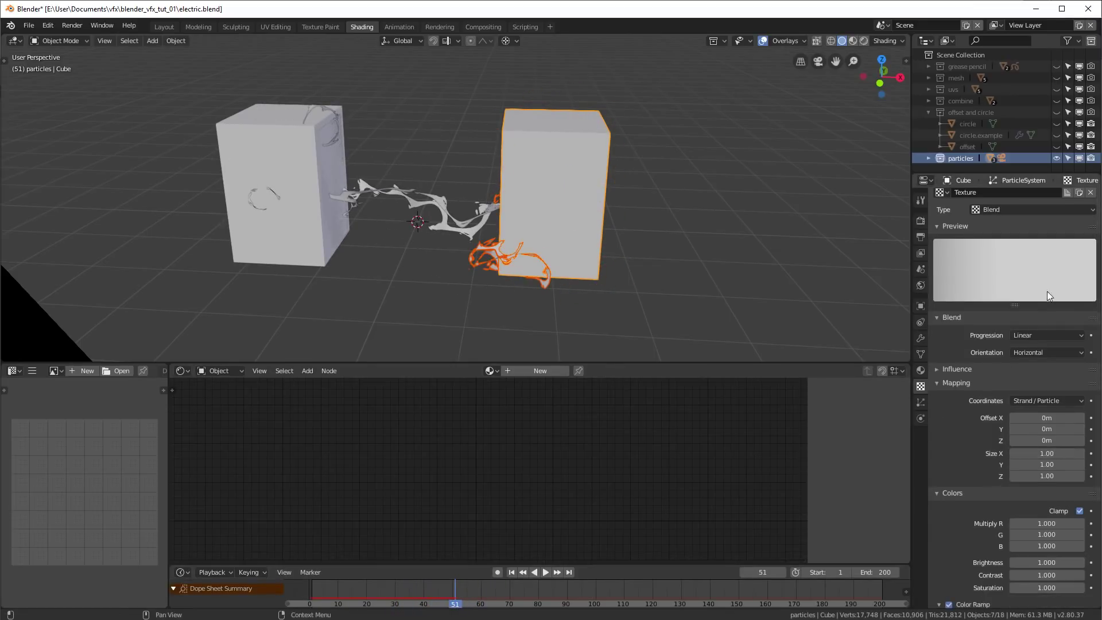
scroll(1003, 424, "down", 3)
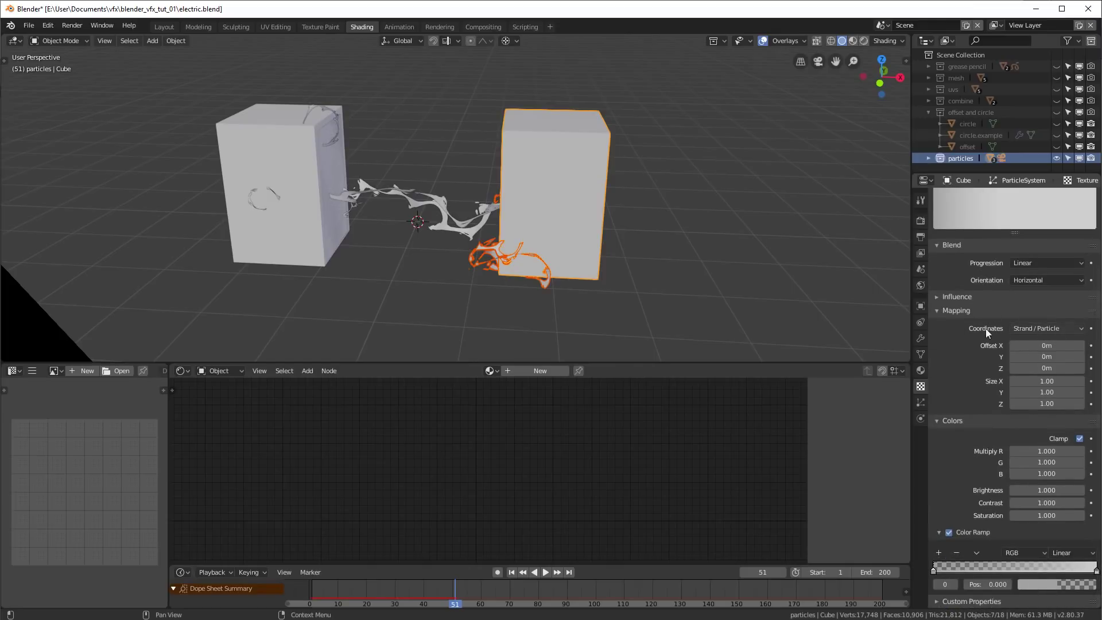
- Expand the texture's Influence settings, review them along with the Color Ramp, and scrub the animation to frame 80
left_click(935, 296)
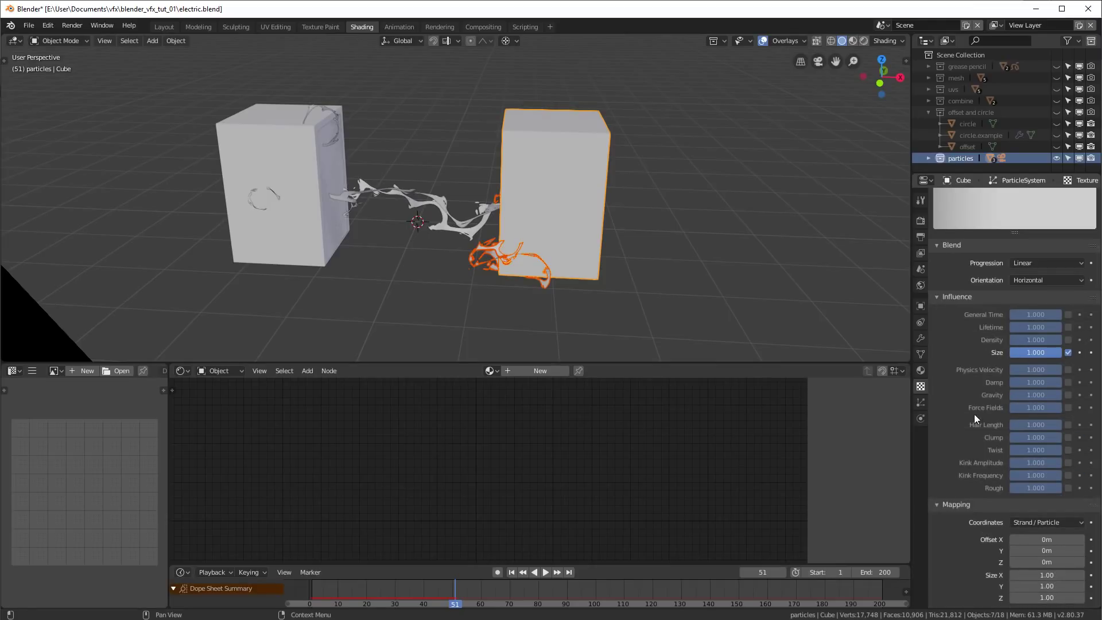
scroll(976, 448, "down", 2)
scroll(988, 493, "down", 6)
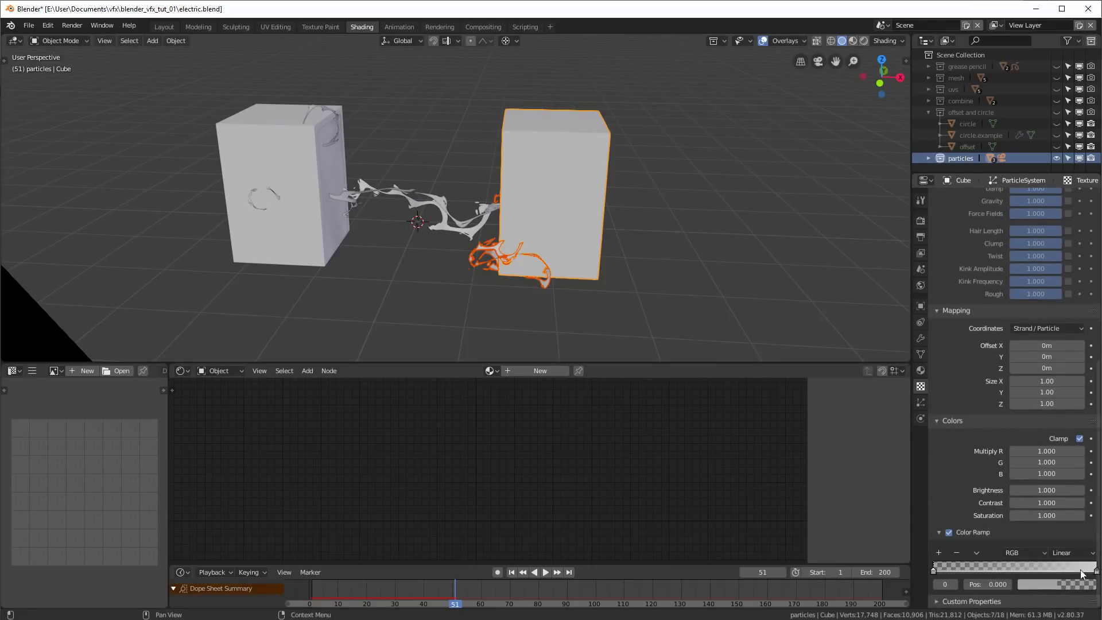
left_click_drag(364, 585, 538, 583)
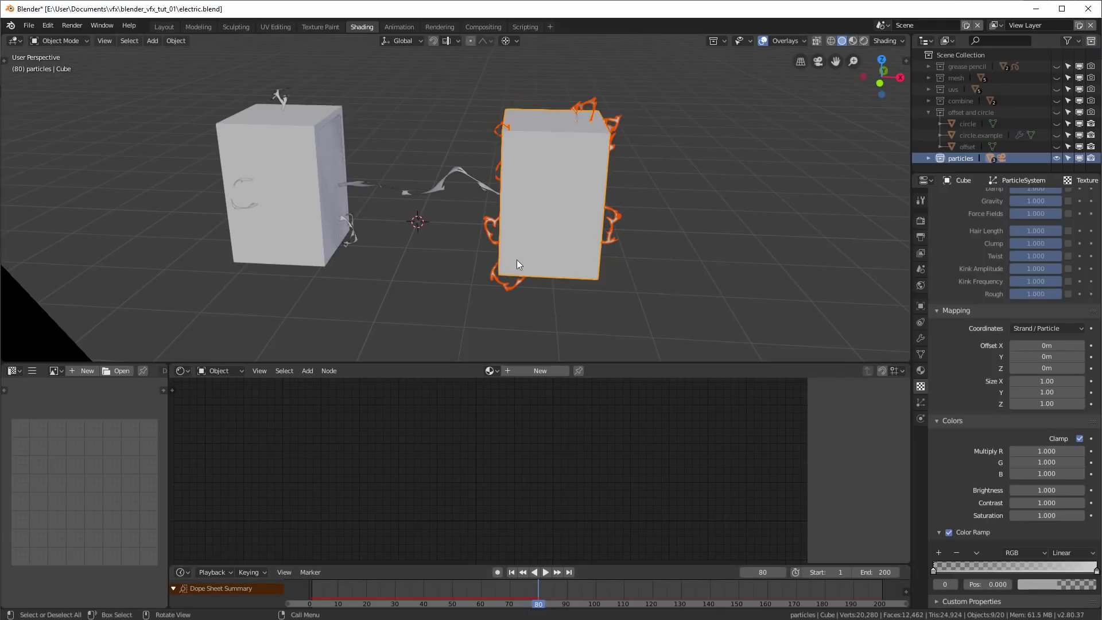
- View the two boxes through the camera and set the viewport shading to Rendered
middle_click_drag(513, 257, 542, 271)
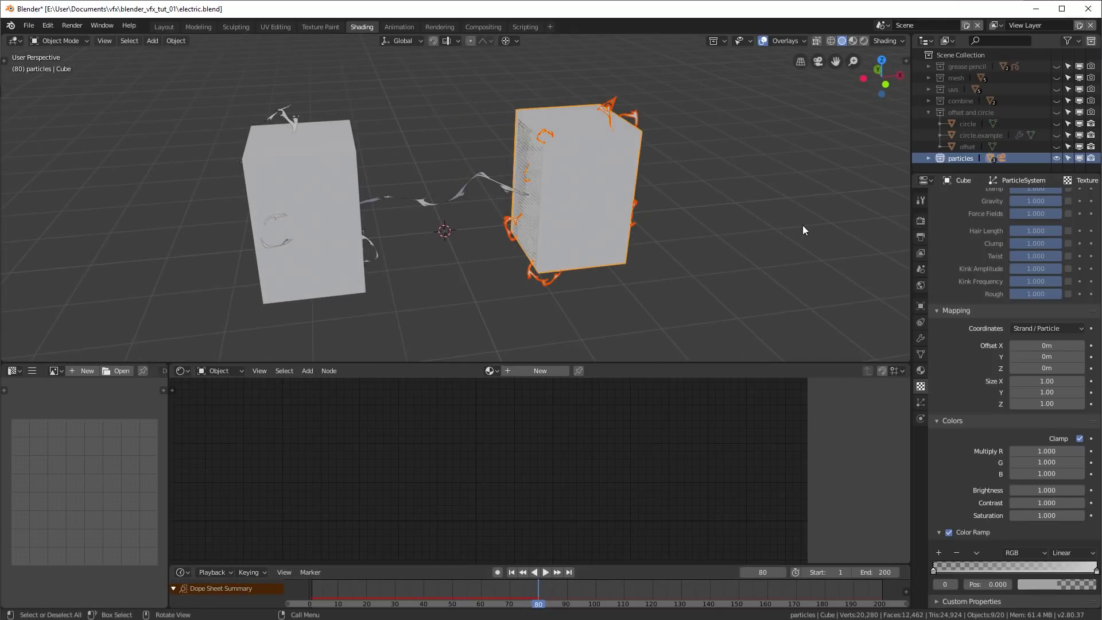
key("KP_0")
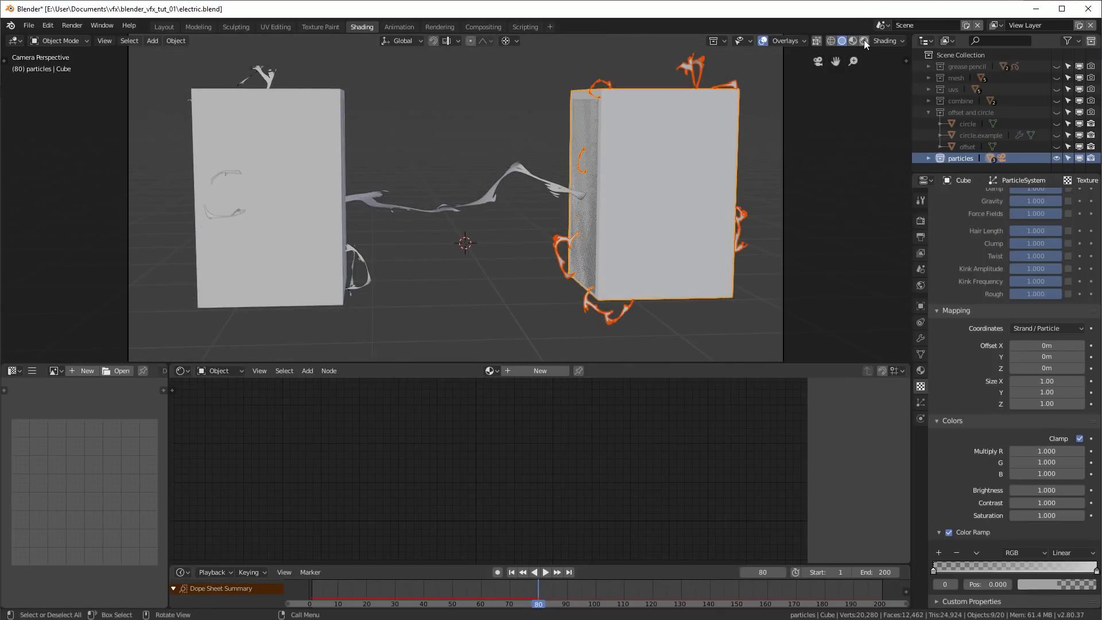
left_click(863, 39)
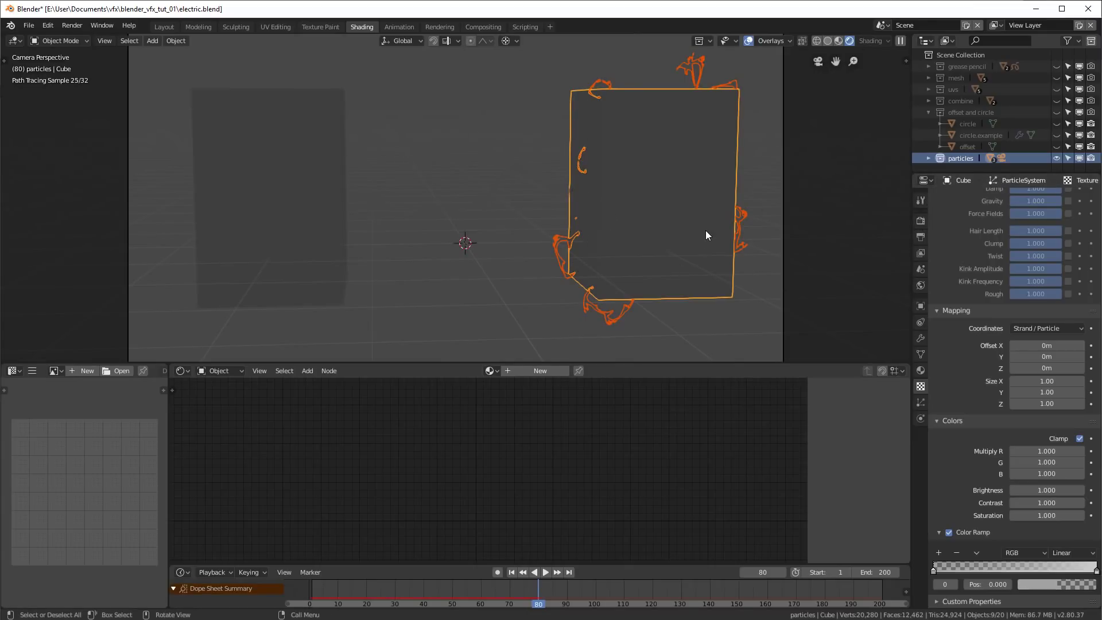
- Step the rendered camera view back to frame 72 and forward again, examining the lightning frame by frame
key("Left")
key("Left")
key("Left")
key("Left")
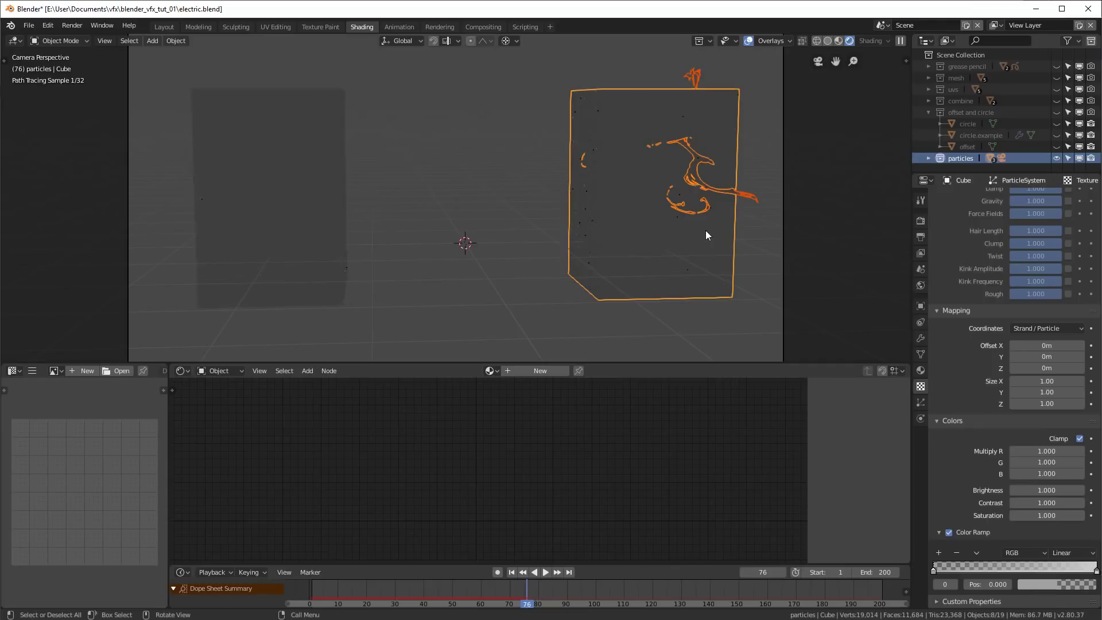
key("Left")
key("Left")
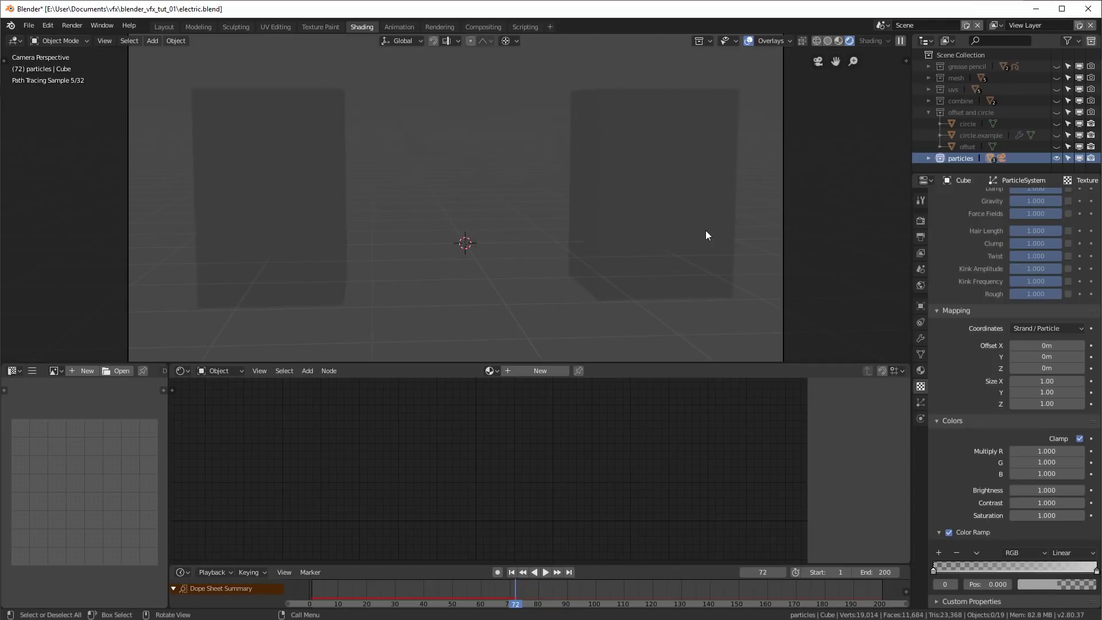
key("Right")
key("Right")
key("Right")
key("Right")
key("Right")
key("Right")
key("Right")
key("Right")
key("Right")
key("Right")
key("Right")
key("Right")
key("Right")
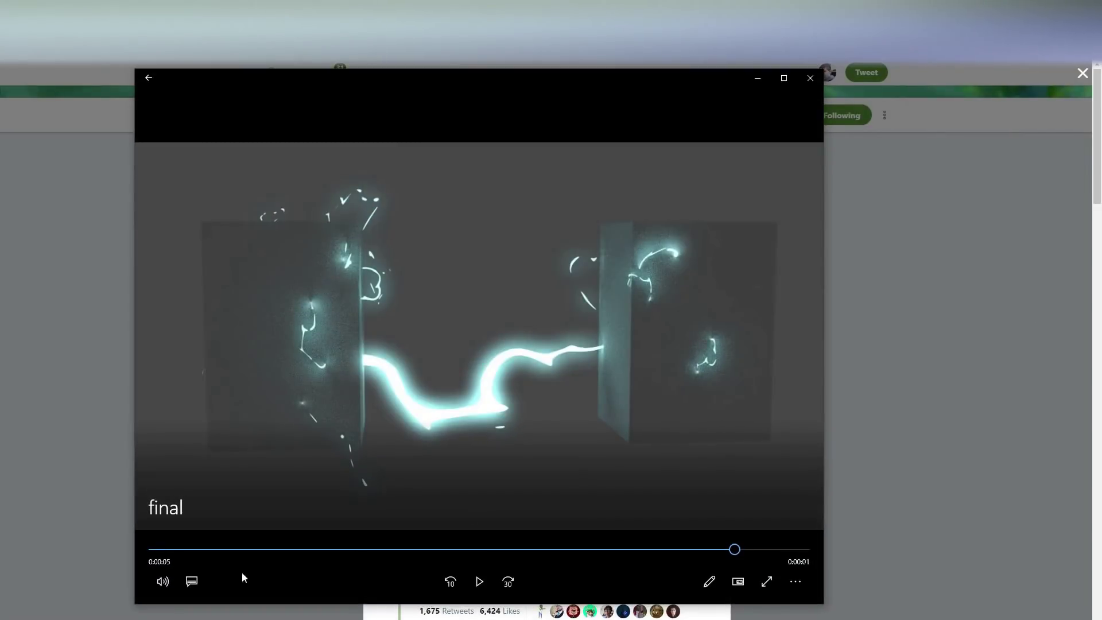
- Switch to the video player and play the final lightning video
left_click(479, 581)
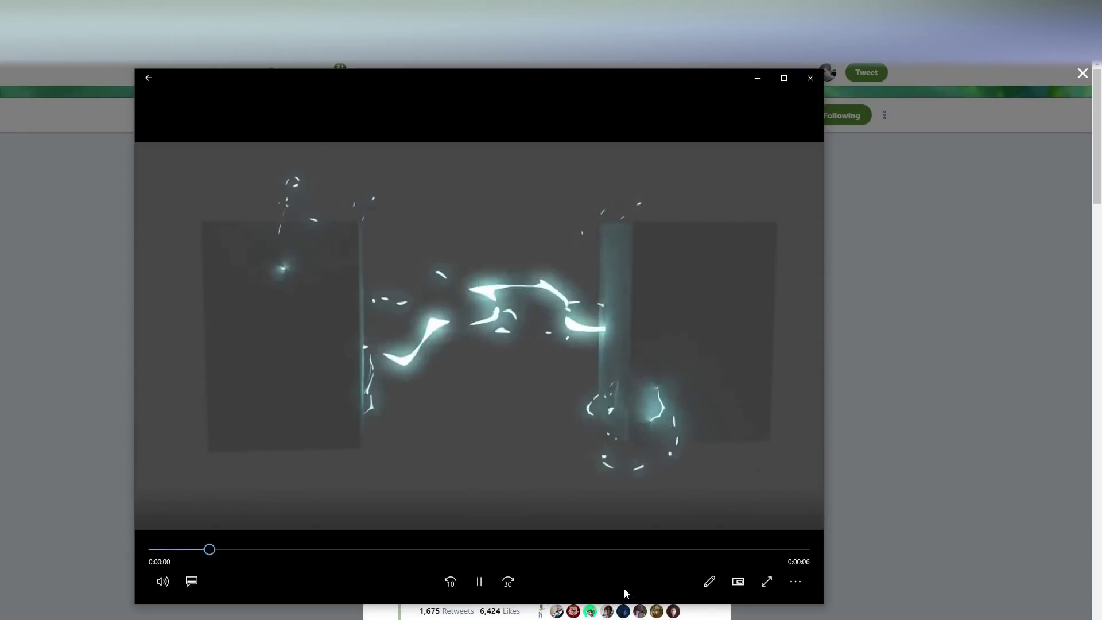